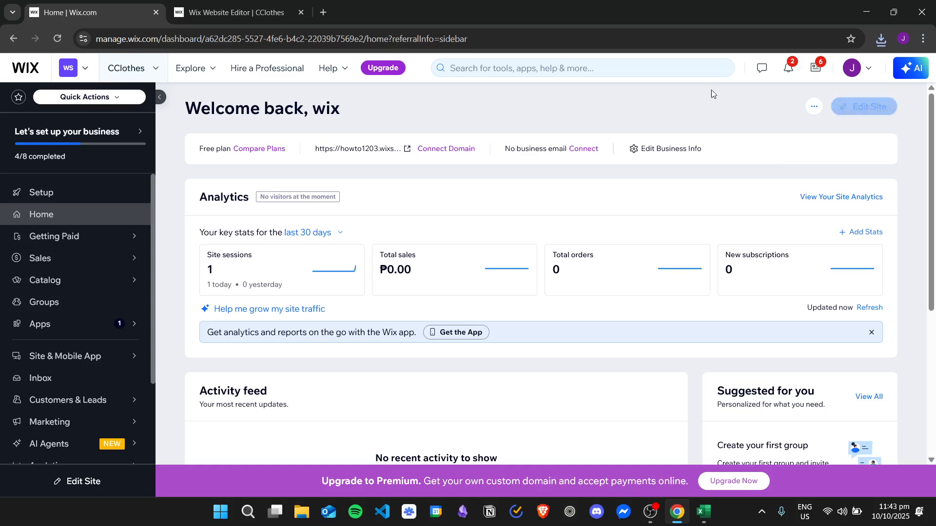
Switch to the CClothes site in the Wix Website Editor and open the Video Maker from its media tools.
{"action": "left_click", "coordinate": [272, 6]}
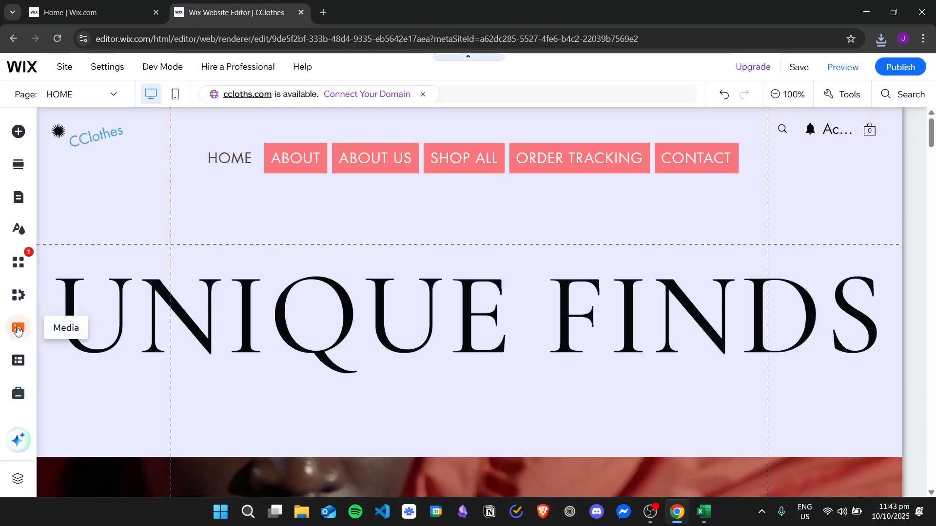
{"action": "left_click", "coordinate": [17, 330]}
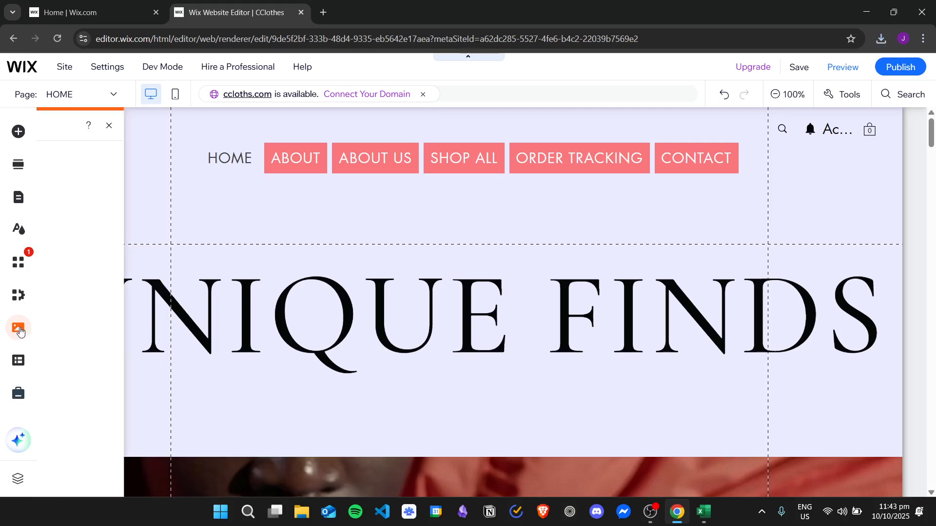
{"action": "scroll", "coordinate": [170, 238], "scroll_direction": "down", "scroll_amount": 5}
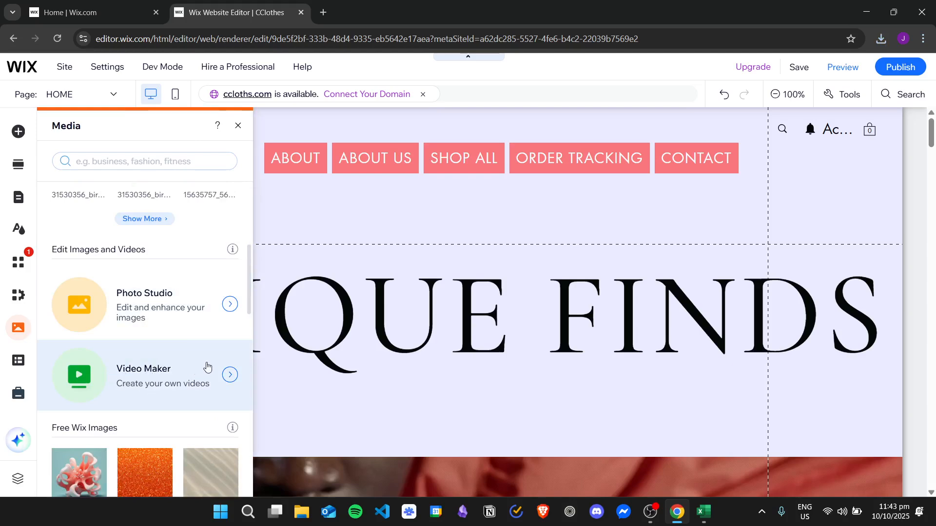
{"action": "scroll", "coordinate": [209, 368], "scroll_direction": "down", "scroll_amount": 1}
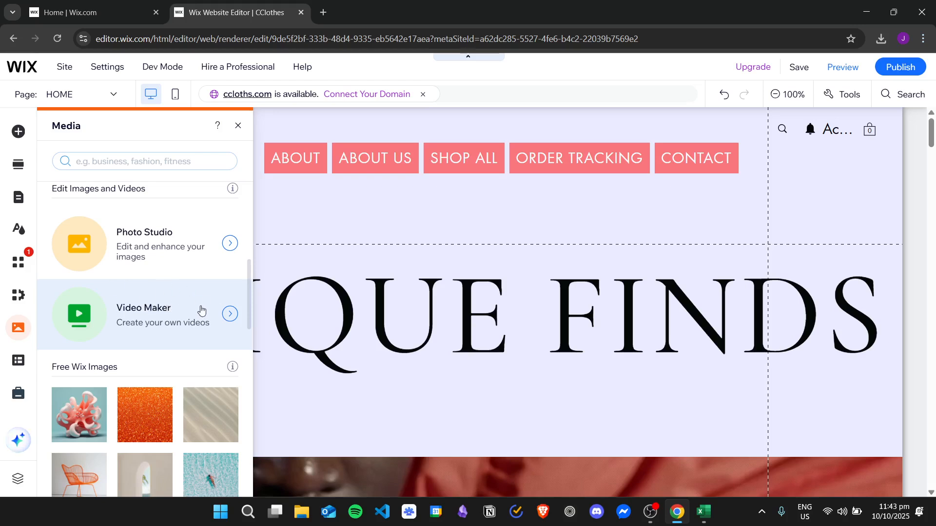
{"action": "left_click", "coordinate": [176, 310]}
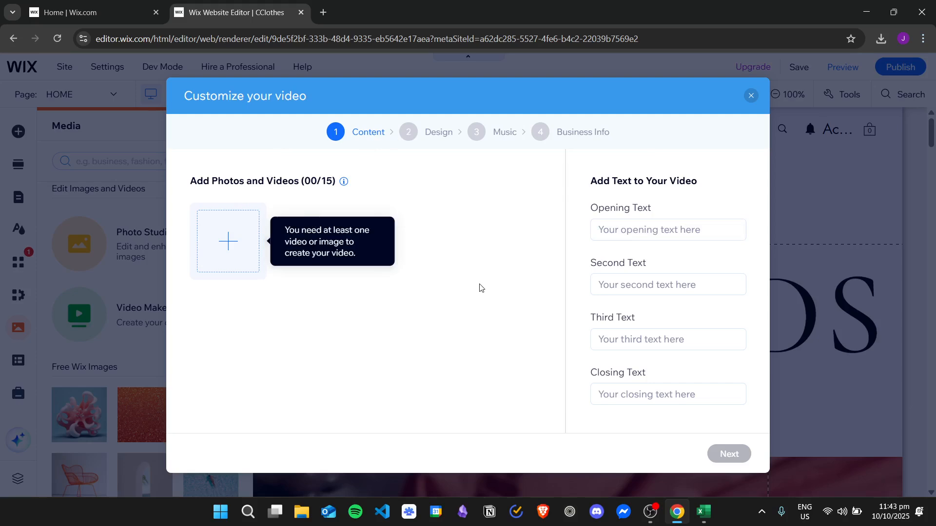
Upload all six car images from the computer's cars folder to the site files.
{"action": "left_click", "coordinate": [244, 247]}
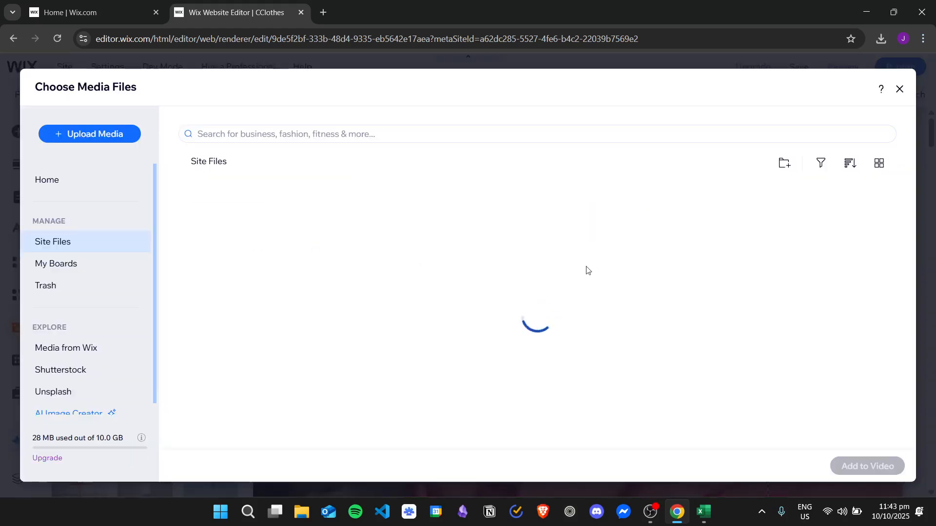
{"action": "left_click", "coordinate": [123, 135]}
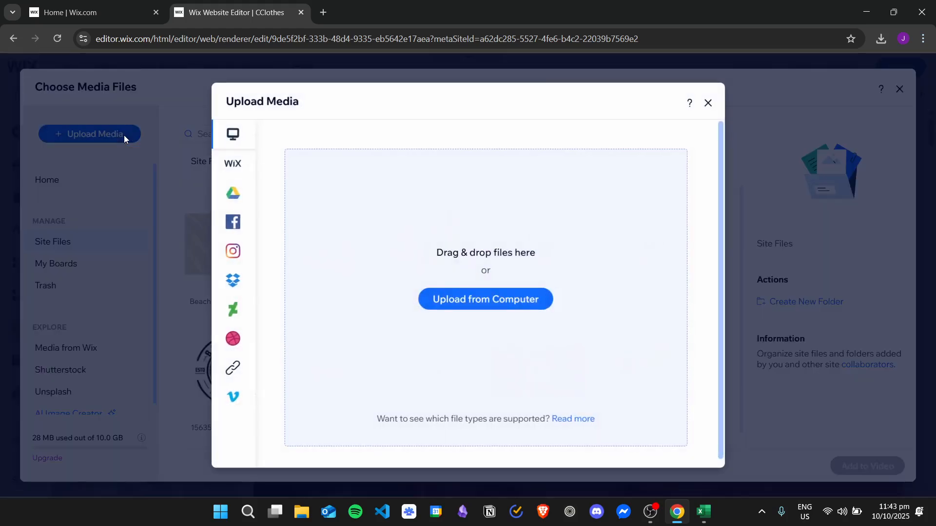
{"action": "left_click", "coordinate": [516, 305]}
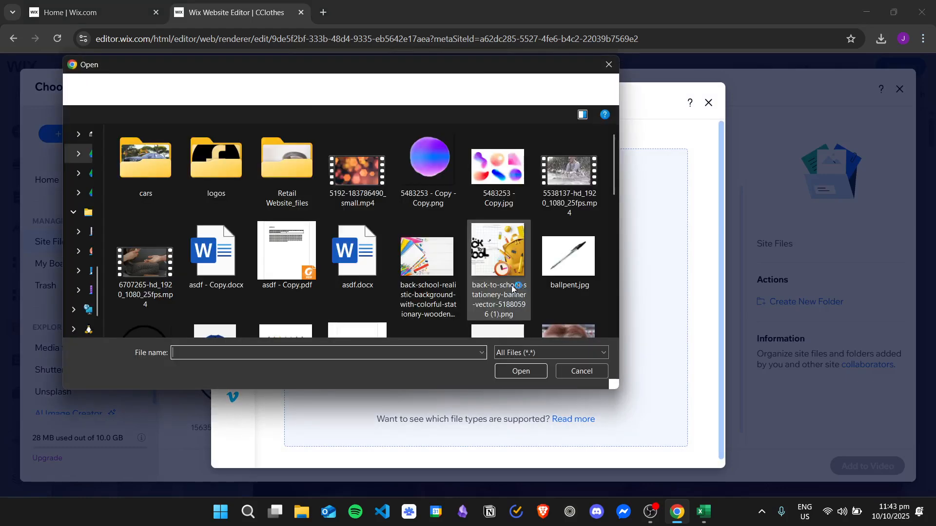
{"action": "double_click", "coordinate": [140, 163]}
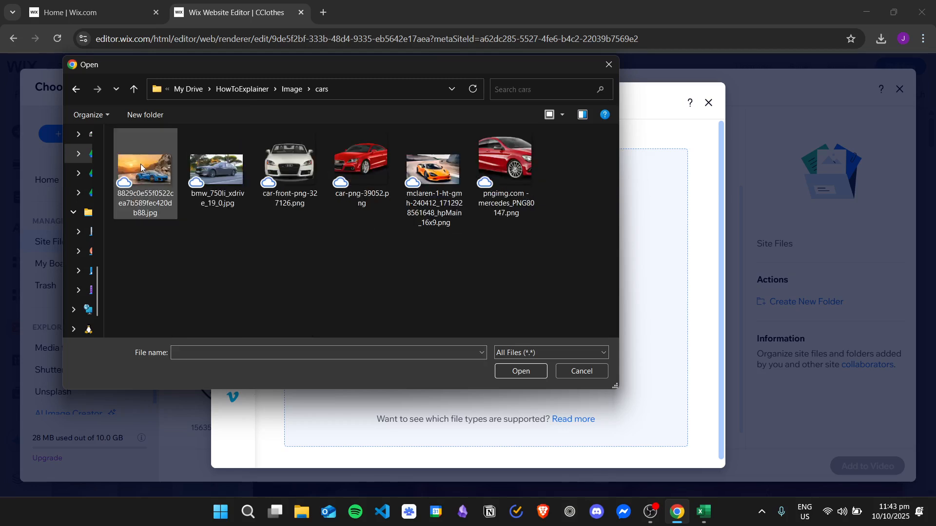
{"action": "left_click_drag", "start_coordinate": [560, 196], "coordinate": [130, 171]}
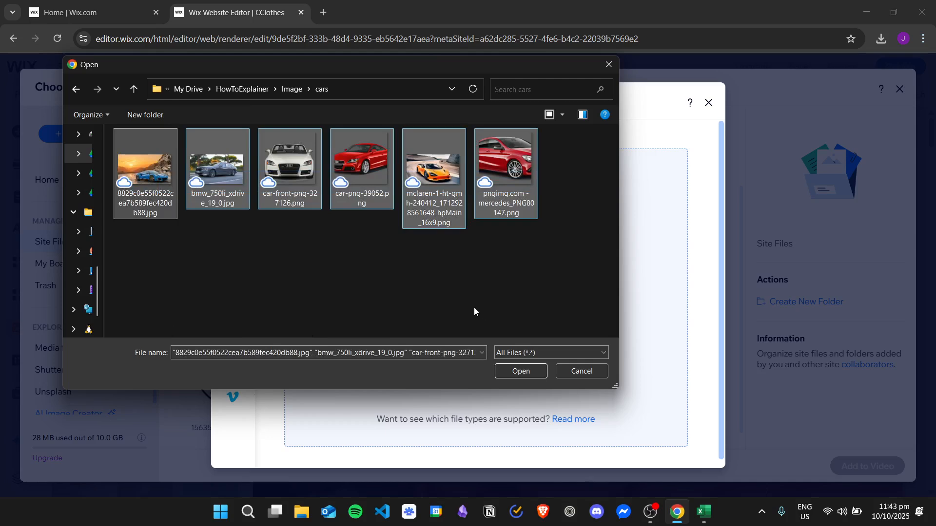
{"action": "left_click", "coordinate": [521, 372]}
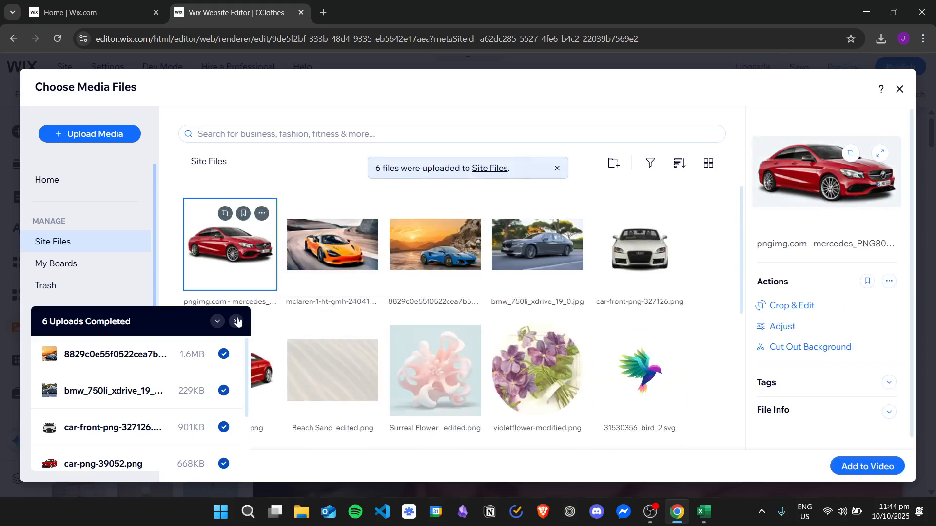
{"action": "left_click", "coordinate": [237, 321]}
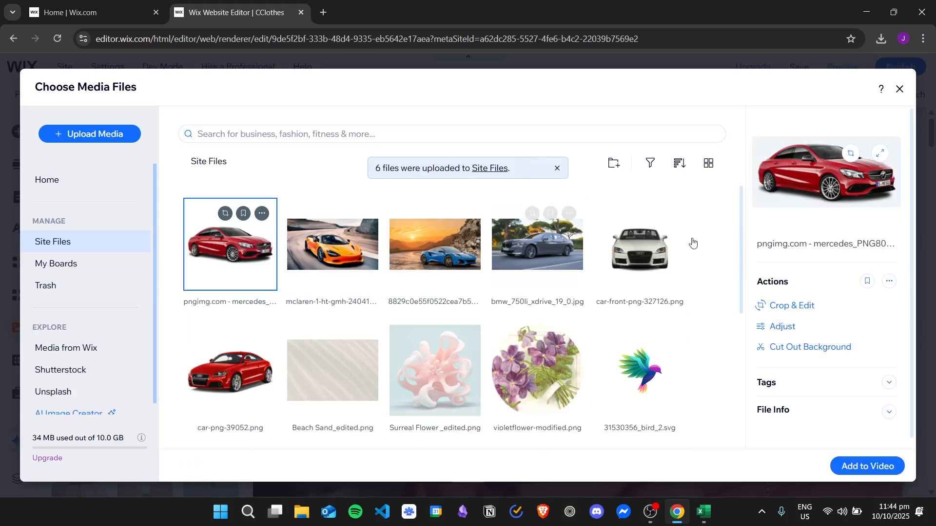
Select the six uploaded car images in the site files and add them to the video.
{"action": "left_click", "coordinate": [709, 257]}
{"action": "left_click", "coordinate": [255, 267]}
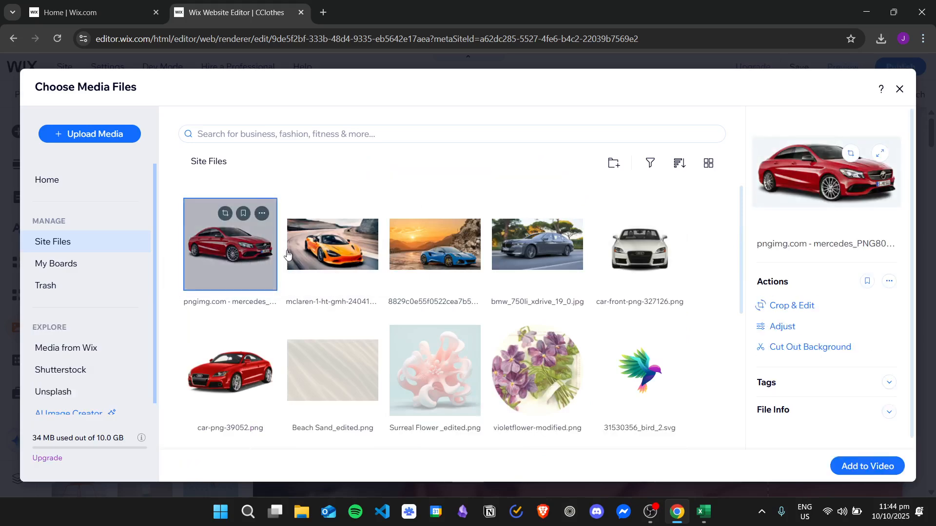
{"action": "left_click", "coordinate": [325, 251], "text": "ctrl"}
{"action": "left_click", "coordinate": [410, 252], "text": "ctrl"}
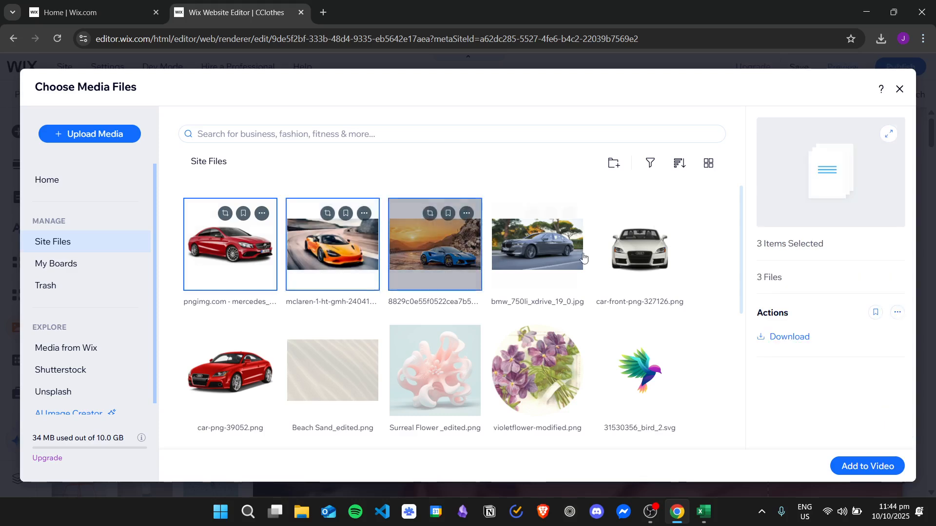
{"action": "left_click", "coordinate": [536, 246], "text": "ctrl"}
{"action": "left_click", "coordinate": [629, 244], "text": "ctrl"}
{"action": "left_click", "coordinate": [244, 375], "text": "ctrl"}
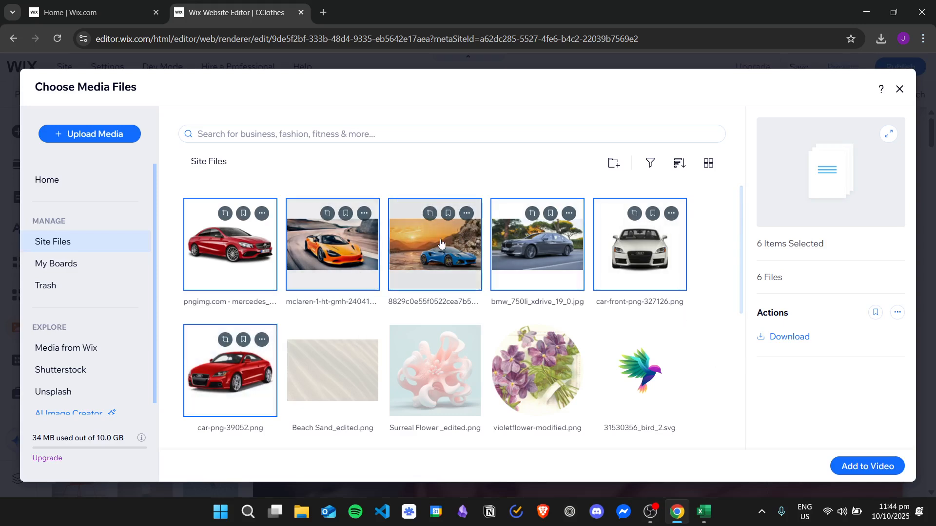
{"action": "left_click", "coordinate": [868, 466]}
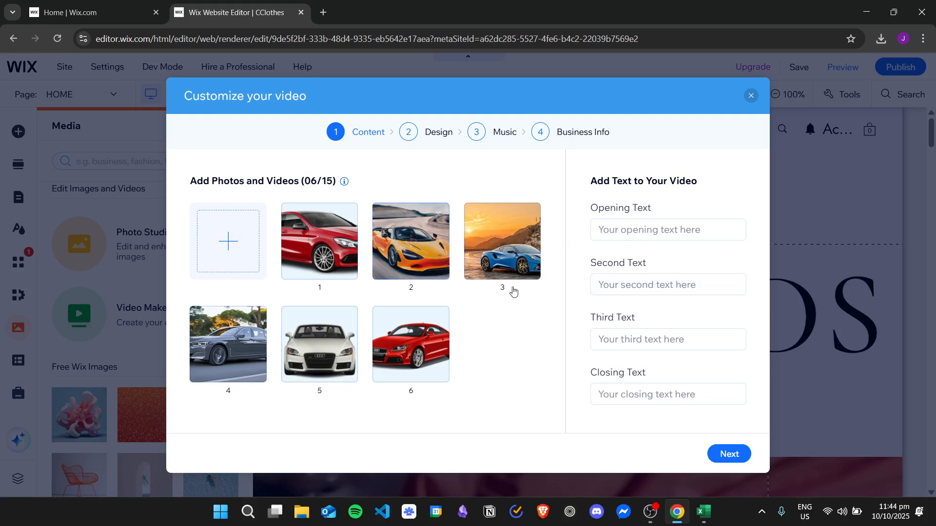
Enter an opening text introducing the presenter by name and the second text "These are my concepts for different cars".
{"action": "left_click", "coordinate": [679, 229]}
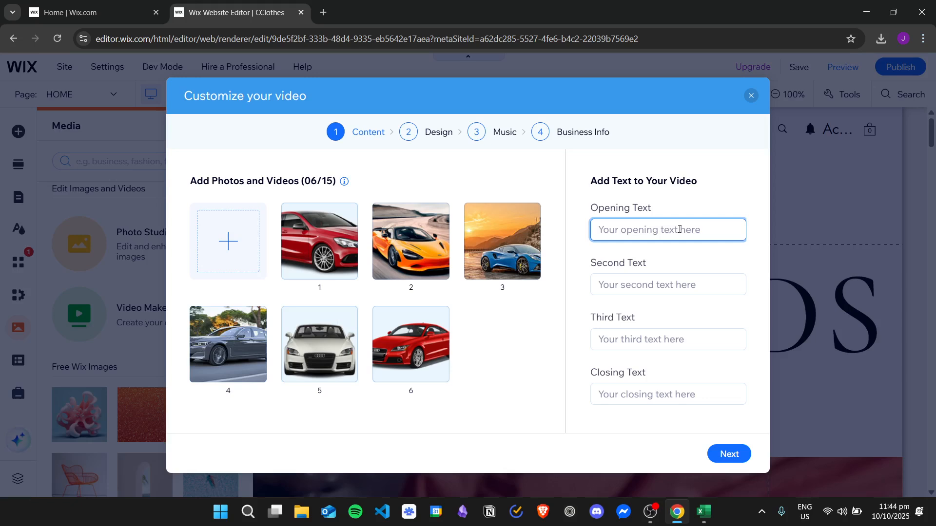
{"action": "type", "text": "I am John Doe!"}
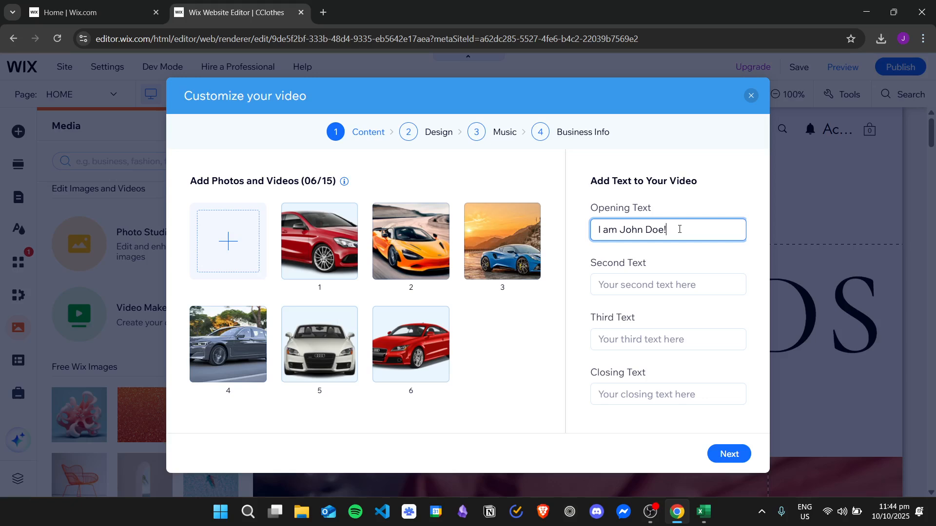
{"action": "key", "text": "Tab"}
{"action": "type", "text": "I"}
{"action": "key", "text": "BackSpace"}
{"action": "type", "text": "These are my conce"}
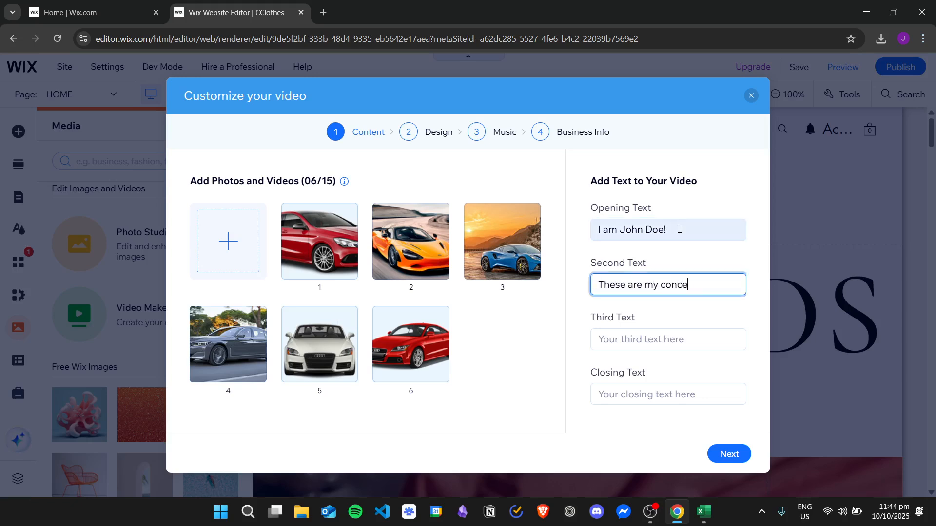
{"action": "type", "text": "pts for different cars"}
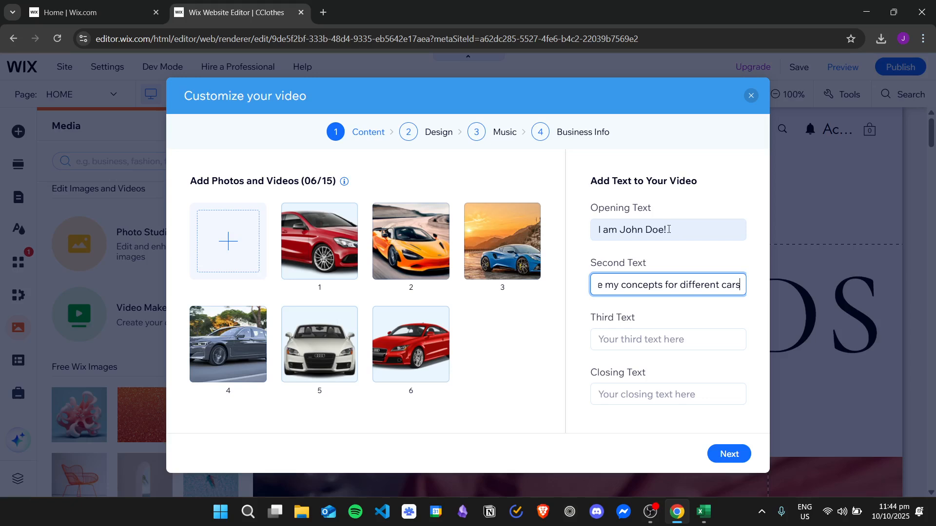
Enter the closing text "Thank you for watching!" and proceed to the video's design settings.
{"action": "left_click", "coordinate": [658, 400]}
{"action": "type", "text": "Thank you for watching!"}
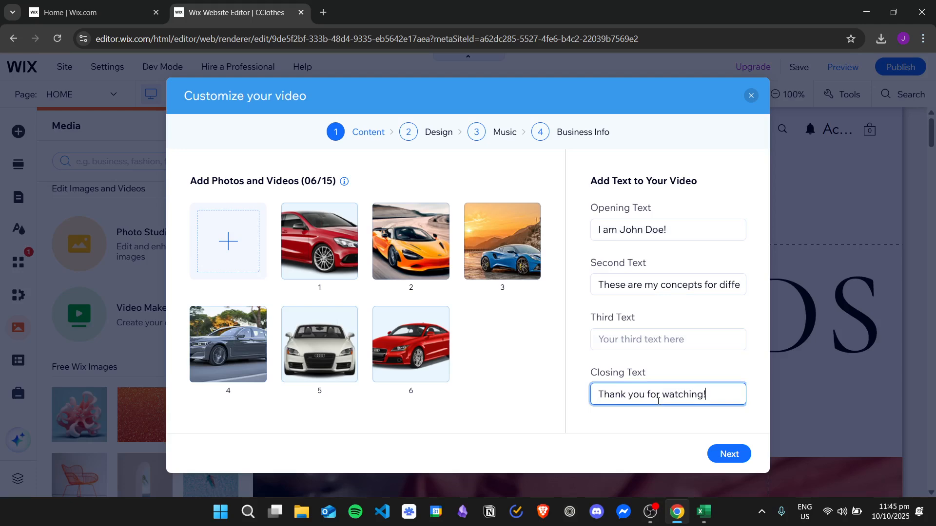
{"action": "left_click", "coordinate": [738, 457]}
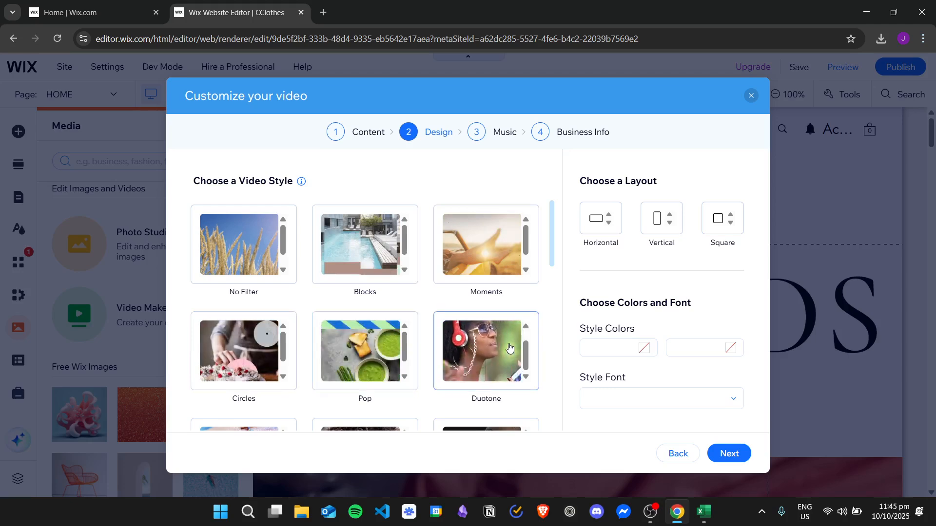
Choose the Kinetic video style with the Horizontal layout.
{"action": "scroll", "coordinate": [509, 351], "scroll_direction": "down", "scroll_amount": 3}
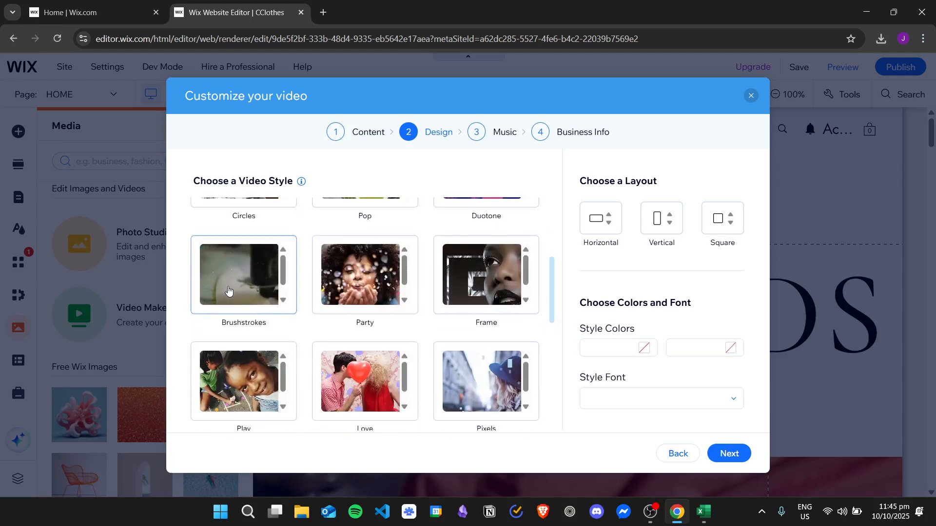
{"action": "scroll", "coordinate": [285, 314], "scroll_direction": "down", "scroll_amount": 2}
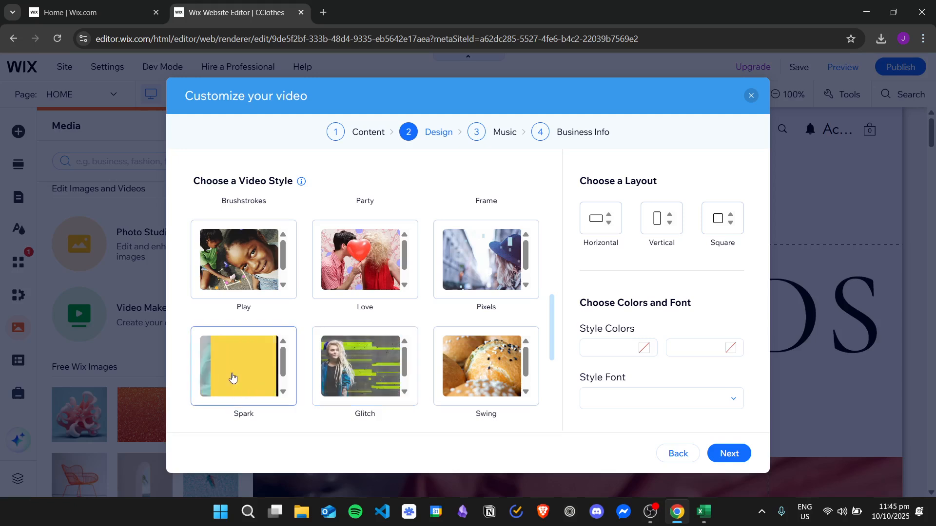
{"action": "scroll", "coordinate": [487, 273], "scroll_direction": "down", "scroll_amount": 3}
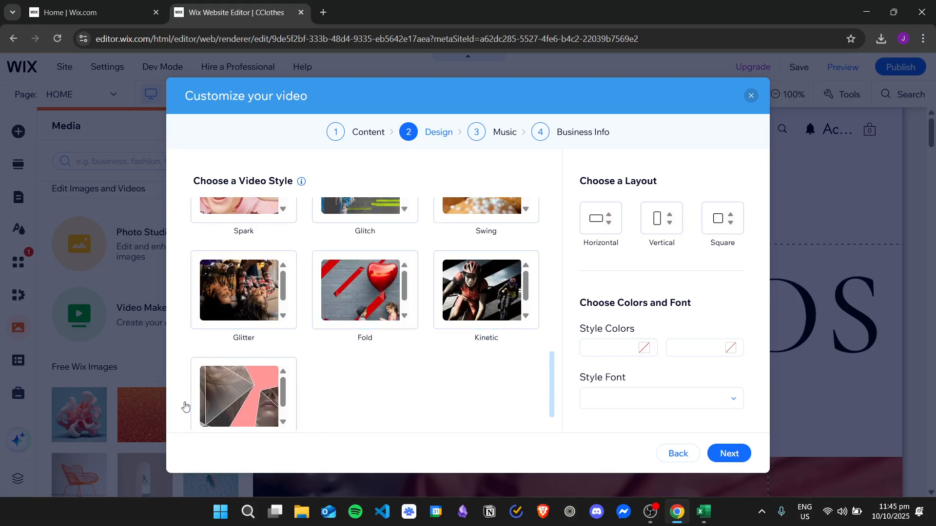
{"action": "scroll", "coordinate": [391, 382], "scroll_direction": "down", "scroll_amount": 1}
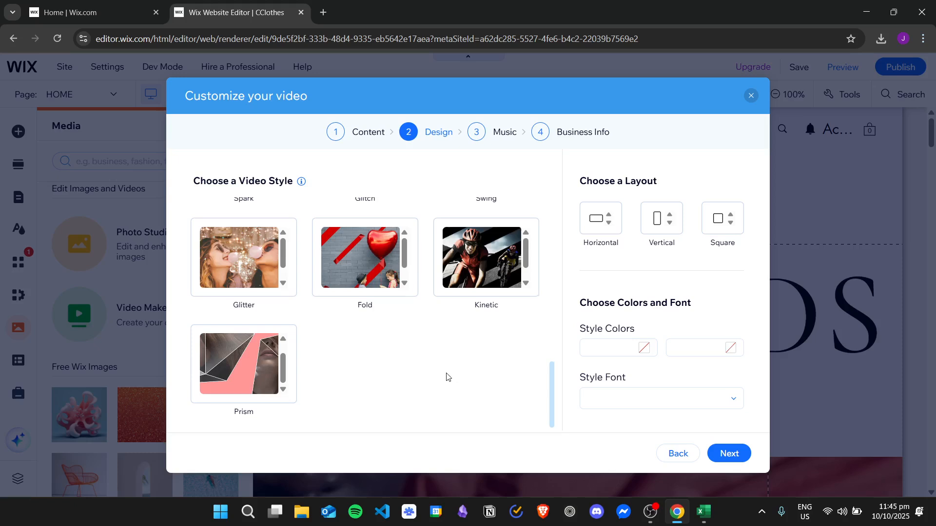
{"action": "scroll", "coordinate": [446, 377], "scroll_direction": "up", "scroll_amount": 2}
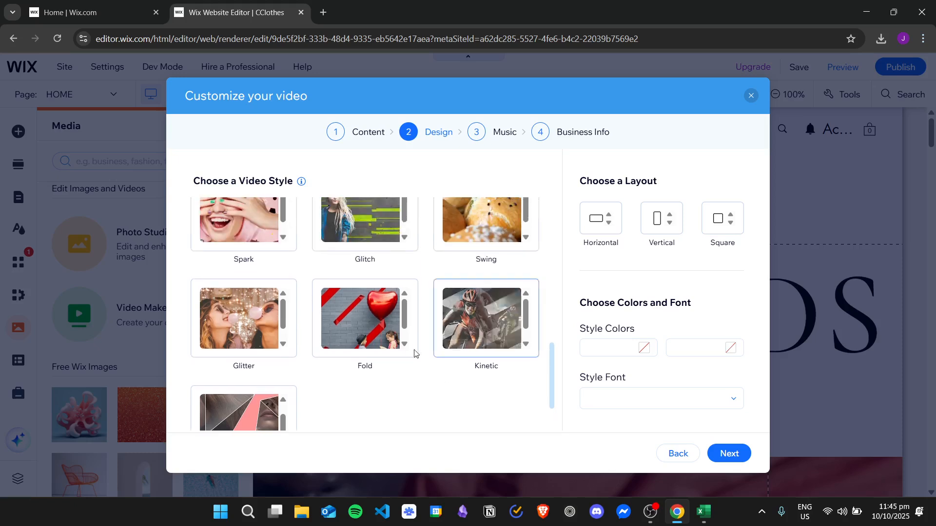
{"action": "left_click", "coordinate": [493, 321]}
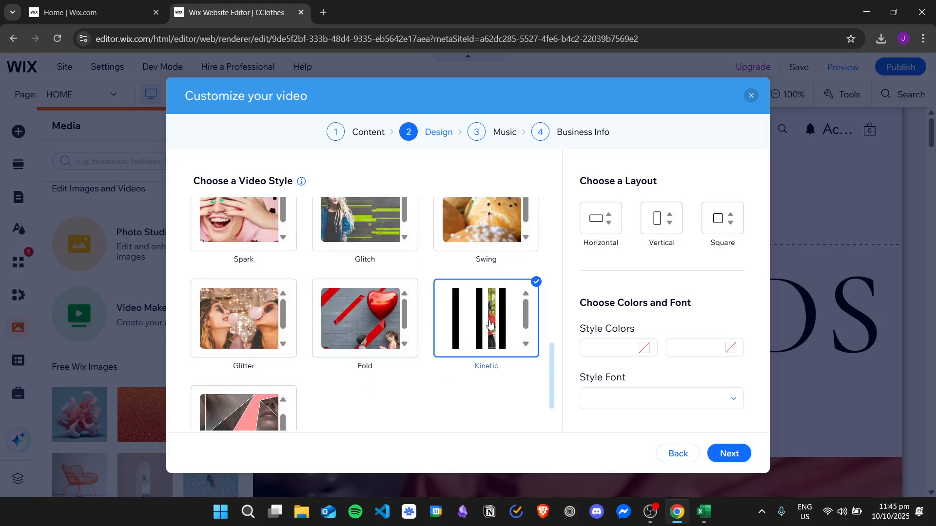
{"action": "left_click", "coordinate": [594, 222]}
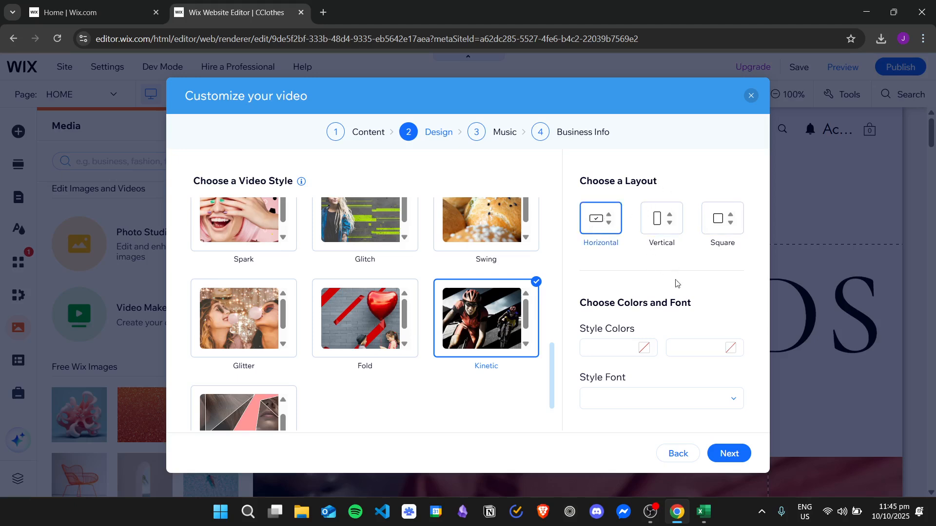
Set the first style color to near-black #201F1F and leave the second color empty.
{"action": "left_click", "coordinate": [613, 349]}
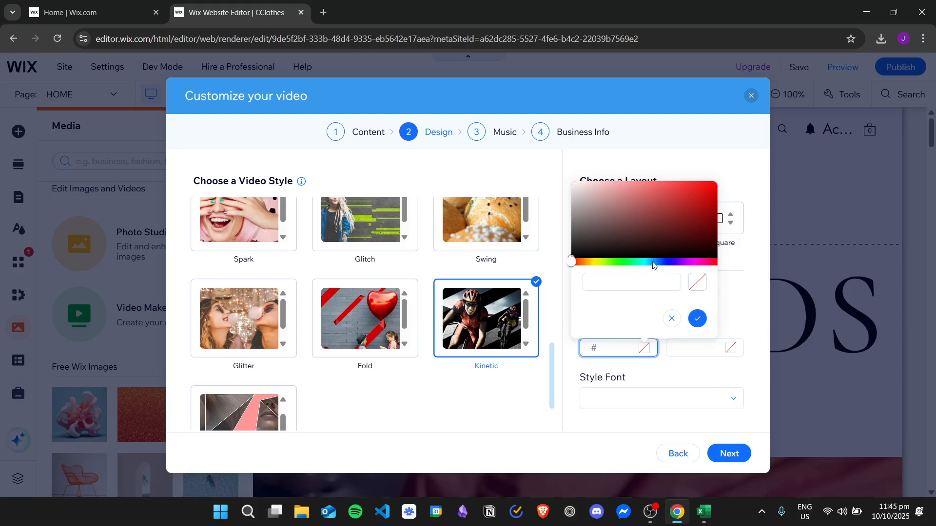
{"action": "mouse_move", "coordinate": [572, 238]}
{"action": "left_mouse_down"}
{"action": "mouse_move", "coordinate": [575, 183]}
{"action": "mouse_move", "coordinate": [576, 252]}
{"action": "left_mouse_up"}
{"action": "left_click", "coordinate": [754, 312]}
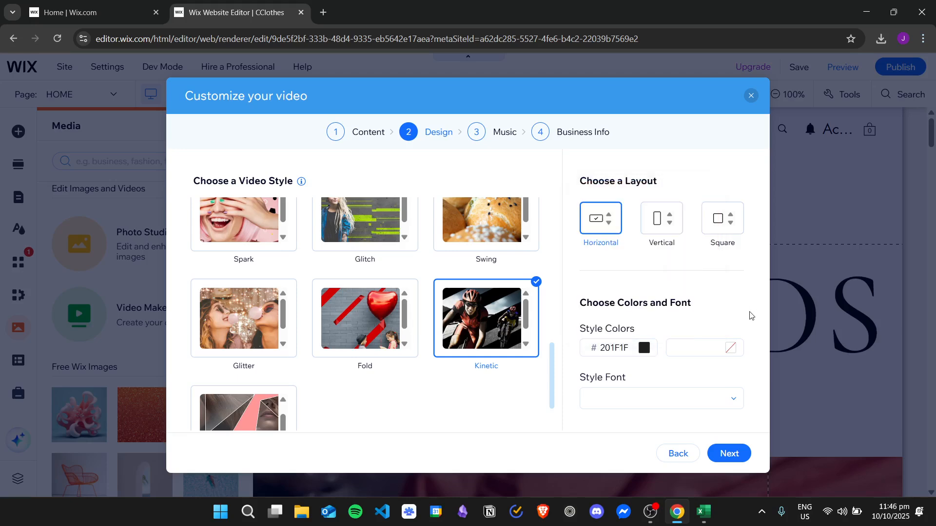
{"action": "left_click", "coordinate": [715, 349]}
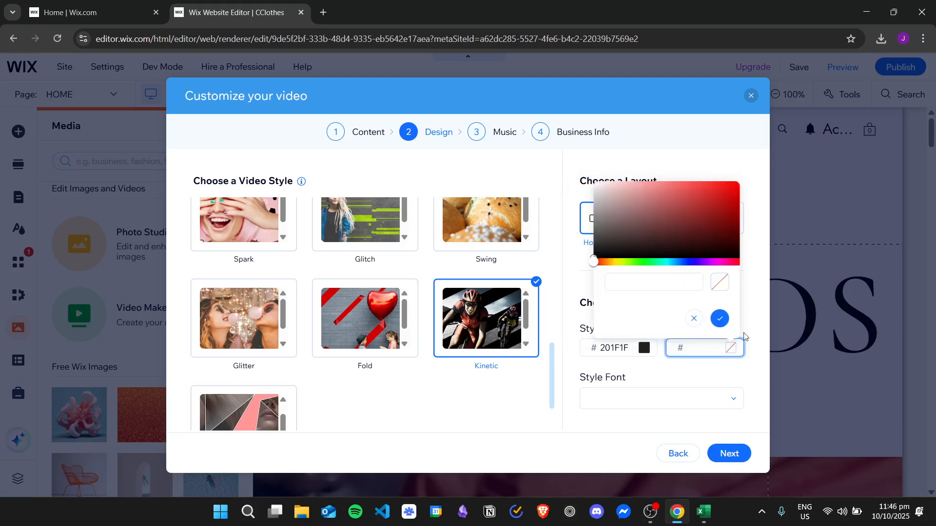
{"action": "left_click", "coordinate": [757, 315]}
Set the style font to Rubik and proceed to the music selection.
{"action": "left_click", "coordinate": [691, 396]}
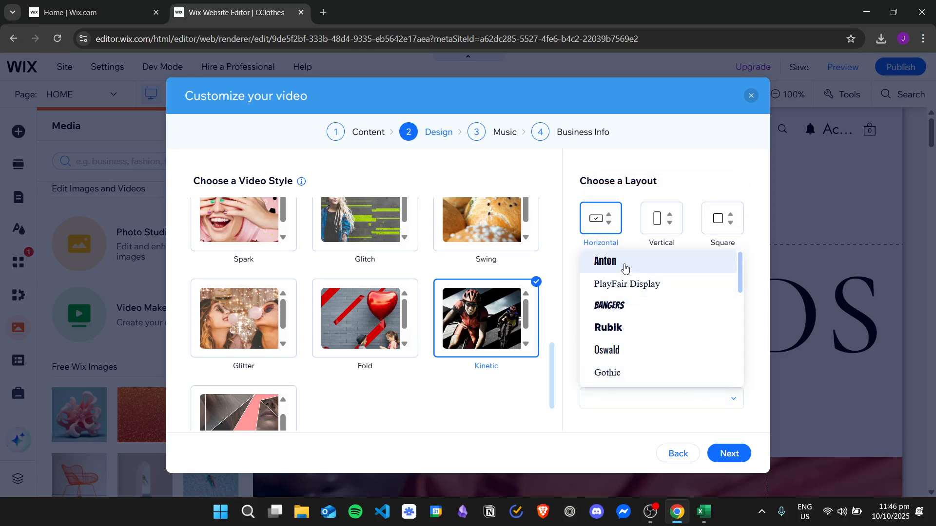
{"action": "left_click", "coordinate": [635, 333]}
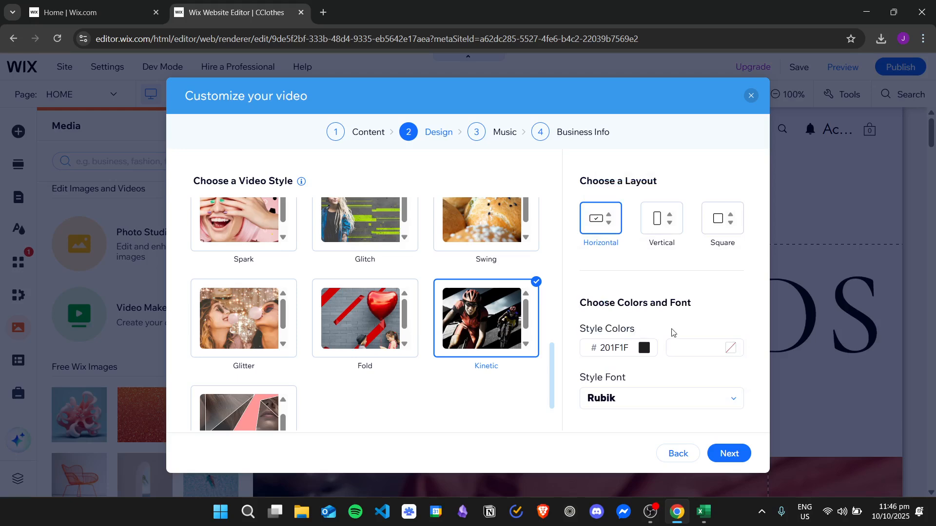
{"action": "left_click", "coordinate": [729, 454]}
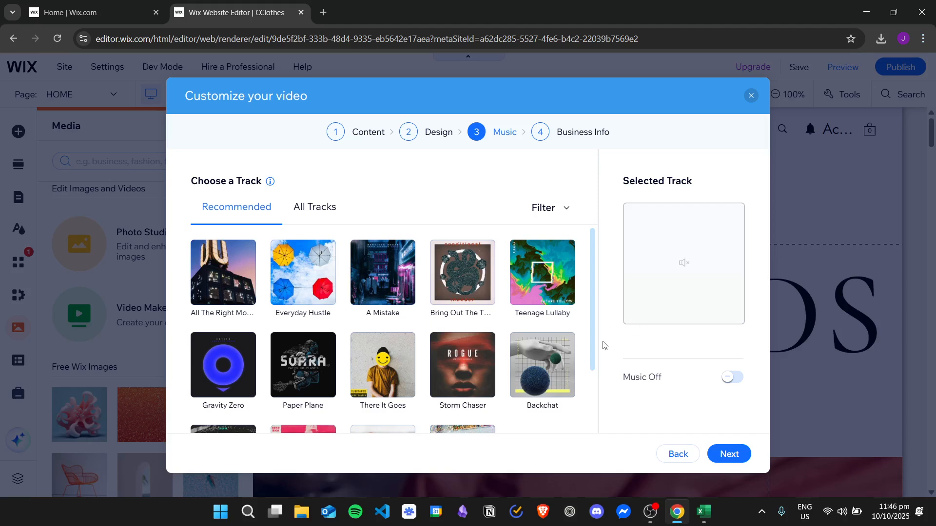
Select the recommended track "A Mistake" as the video's music and listen to a sample of it.
{"action": "mouse_move", "coordinate": [384, 275]}
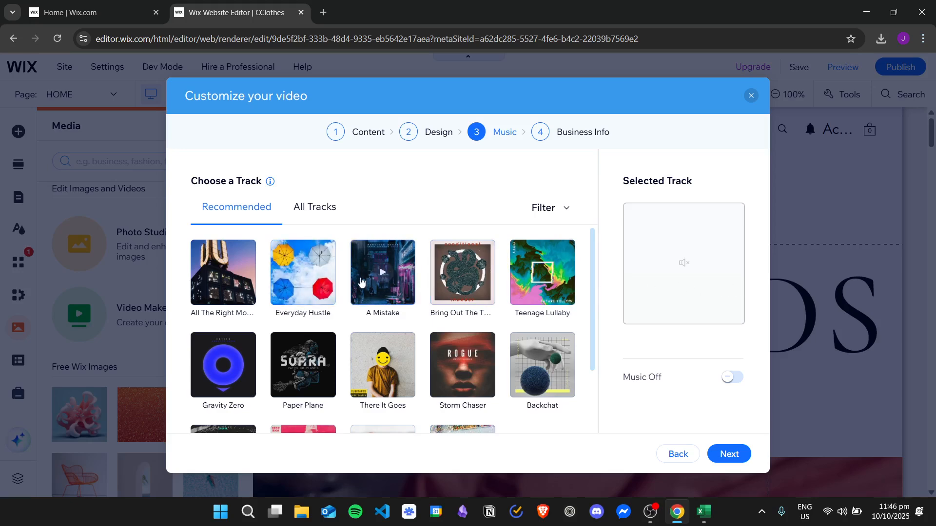
{"action": "scroll", "coordinate": [361, 287], "scroll_direction": "down", "scroll_amount": 1}
{"action": "scroll", "coordinate": [361, 286], "scroll_direction": "up", "scroll_amount": 1}
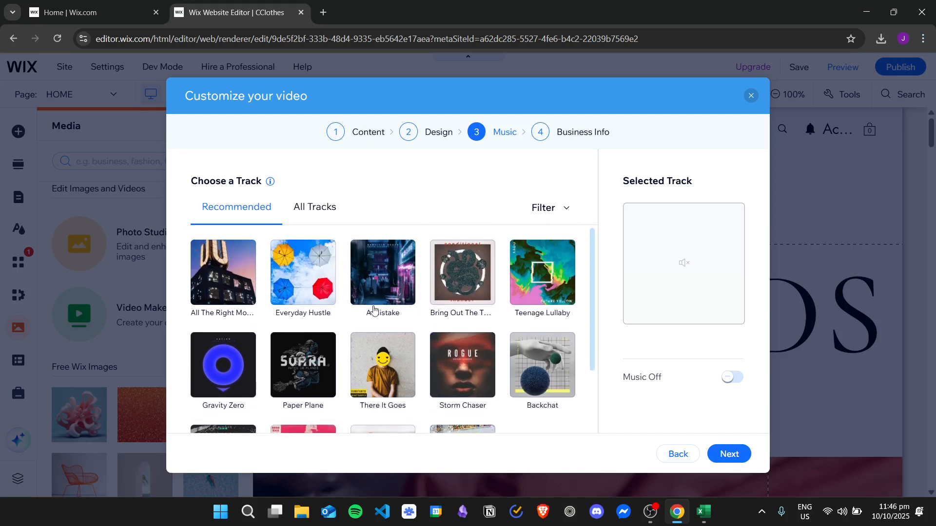
{"action": "left_click", "coordinate": [388, 282]}
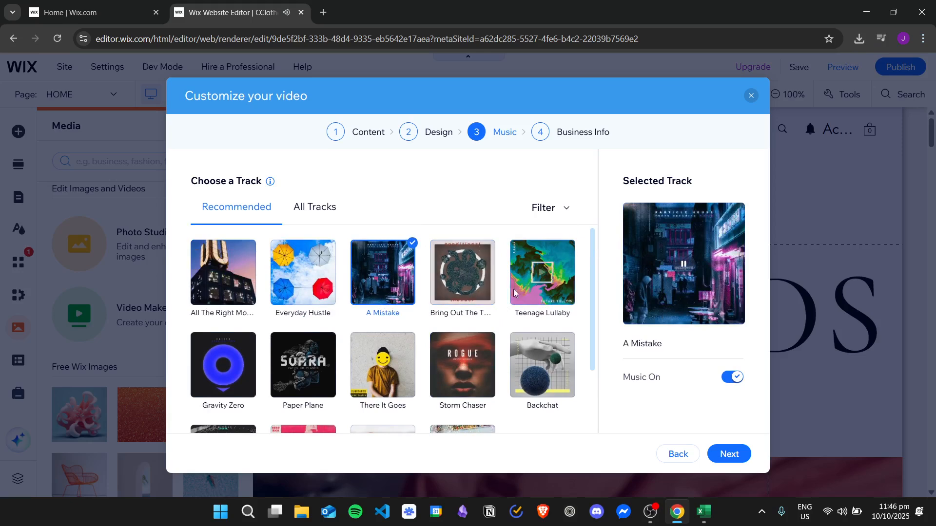
{"action": "left_click", "coordinate": [388, 272]}
Listen to the recommended track "Backchat", select it as the video's music and proceed to the business info.
{"action": "scroll", "coordinate": [536, 293], "scroll_direction": "down", "scroll_amount": 2}
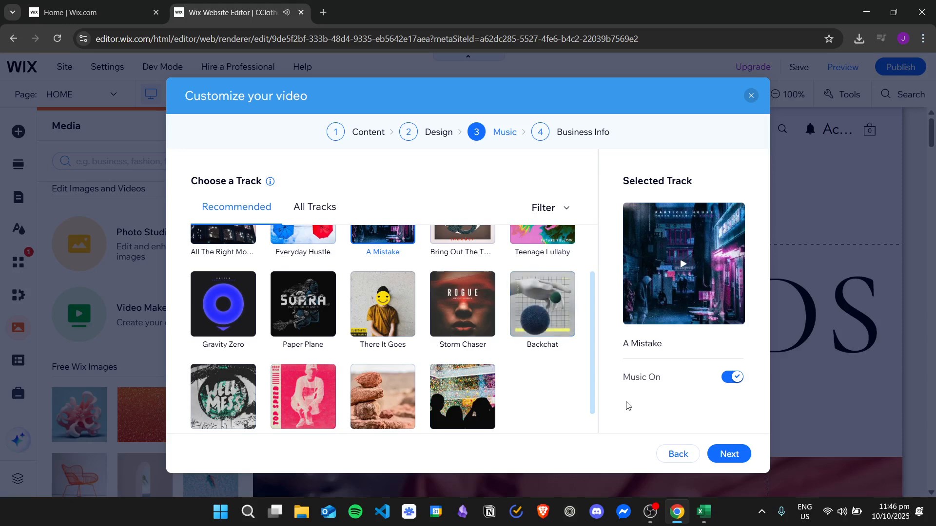
{"action": "left_click", "coordinate": [555, 316]}
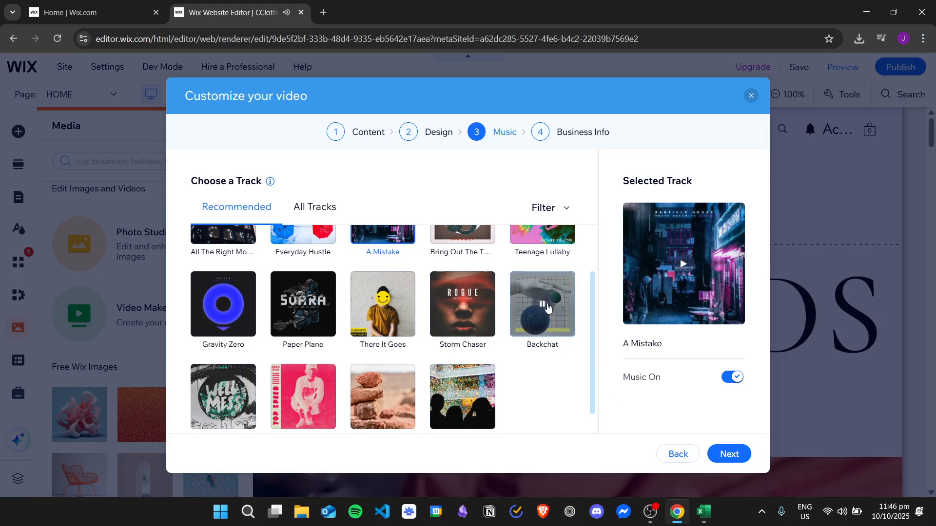
{"action": "scroll", "coordinate": [409, 356], "scroll_direction": "down", "scroll_amount": 1}
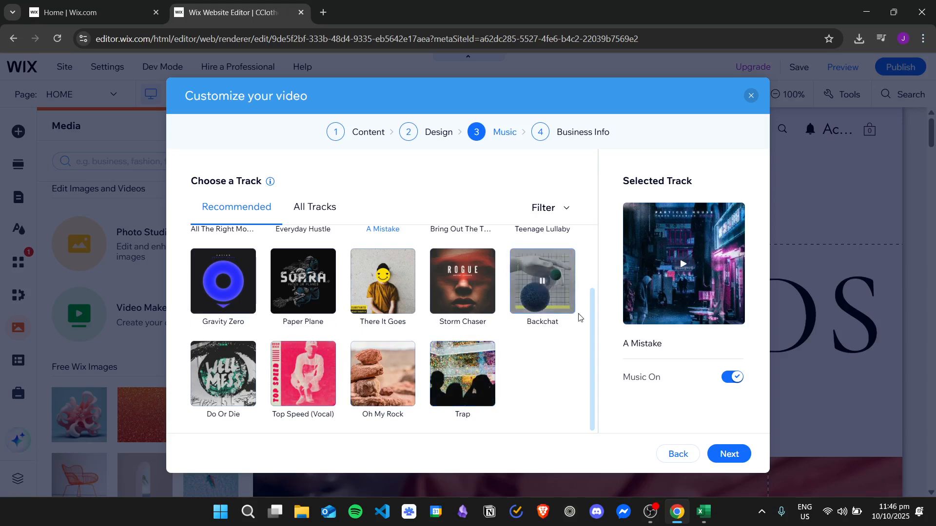
{"action": "left_click", "coordinate": [544, 284]}
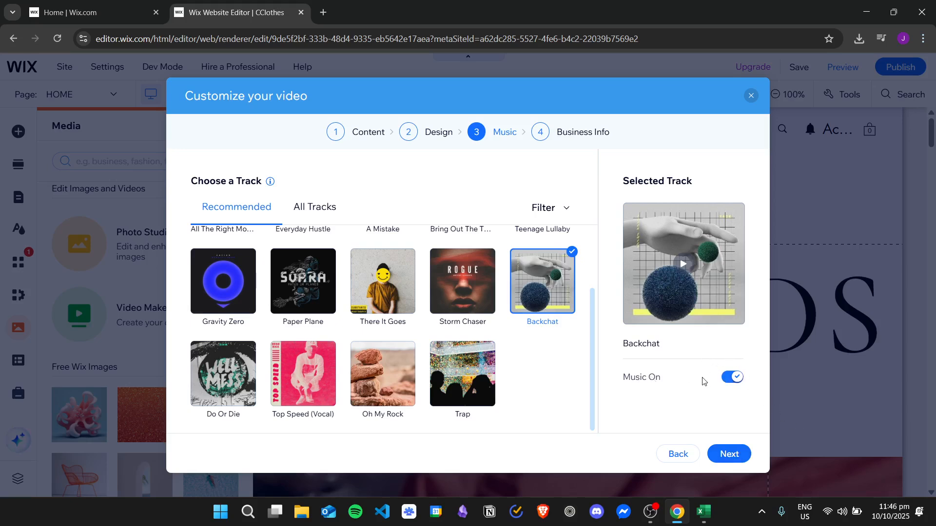
{"action": "left_click", "coordinate": [742, 456]}
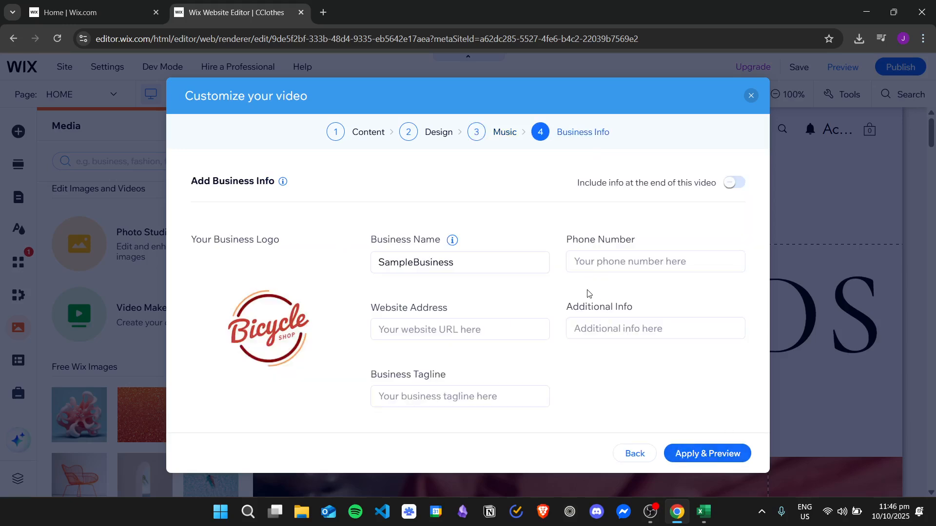
Remove the bicycle shop logo from the business info and open the image chooser for a new logo.
{"action": "mouse_move", "coordinate": [286, 293]}
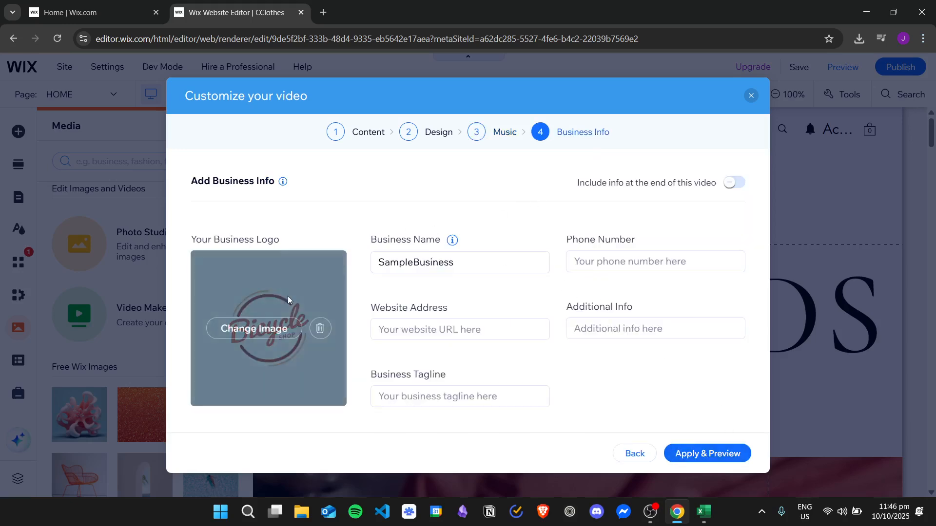
{"action": "left_click", "coordinate": [321, 329]}
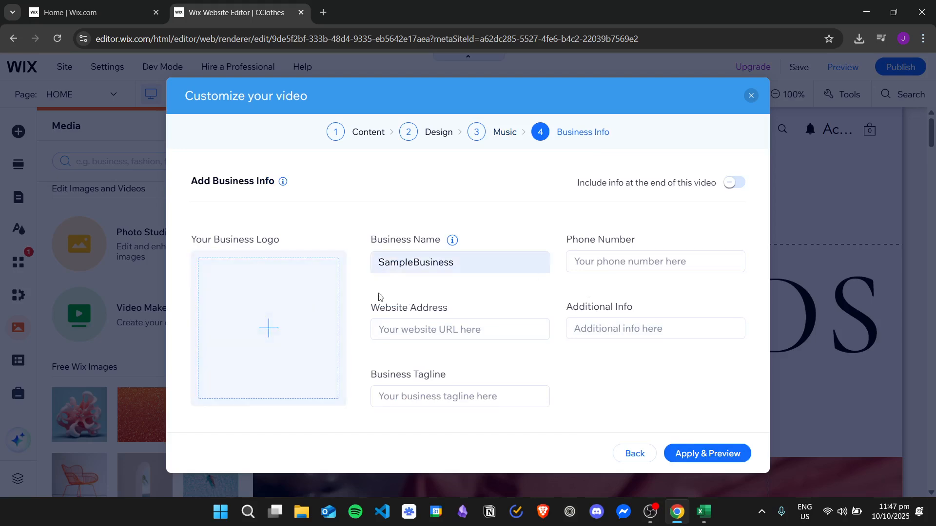
{"action": "left_click", "coordinate": [288, 328]}
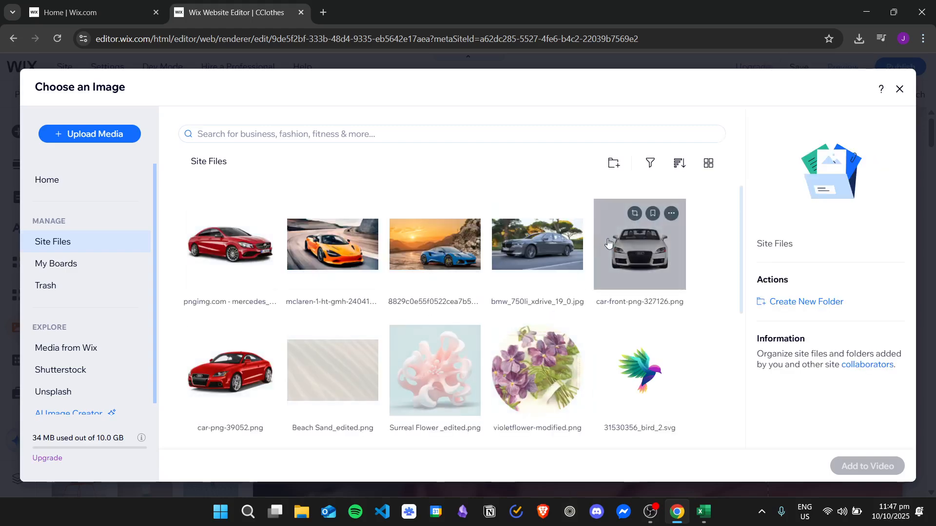
Browse the site files for a replacement logo and try the bird image 31530356_bird_2.svg.
{"action": "scroll", "coordinate": [580, 275], "scroll_direction": "down", "scroll_amount": 3}
{"action": "scroll", "coordinate": [580, 276], "scroll_direction": "down", "scroll_amount": 3}
{"action": "scroll", "coordinate": [596, 293], "scroll_direction": "up", "scroll_amount": 4}
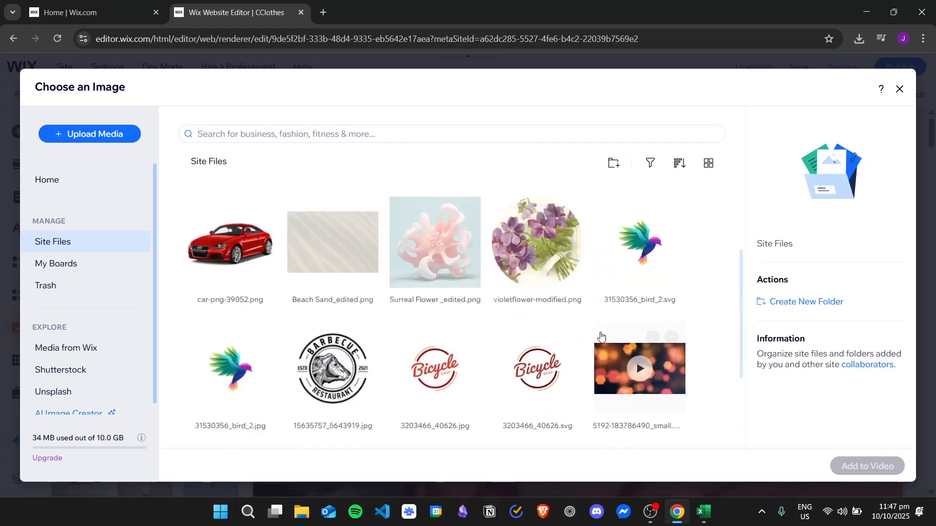
{"action": "scroll", "coordinate": [659, 308], "scroll_direction": "up", "scroll_amount": 1}
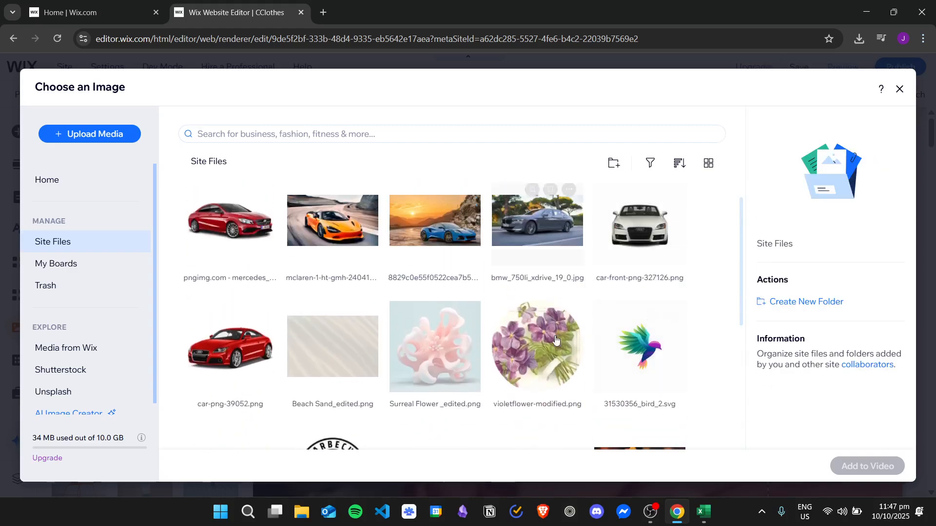
{"action": "left_click", "coordinate": [623, 366]}
{"action": "scroll", "coordinate": [697, 369], "scroll_direction": "up", "scroll_amount": 1}
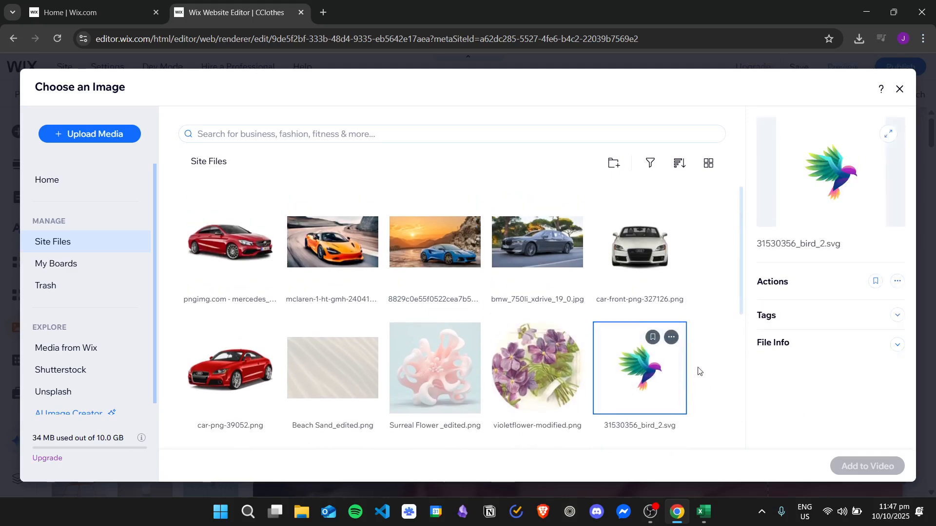
{"action": "scroll", "coordinate": [704, 392], "scroll_direction": "down", "scroll_amount": 2}
{"action": "scroll", "coordinate": [717, 382], "scroll_direction": "up", "scroll_amount": 2}
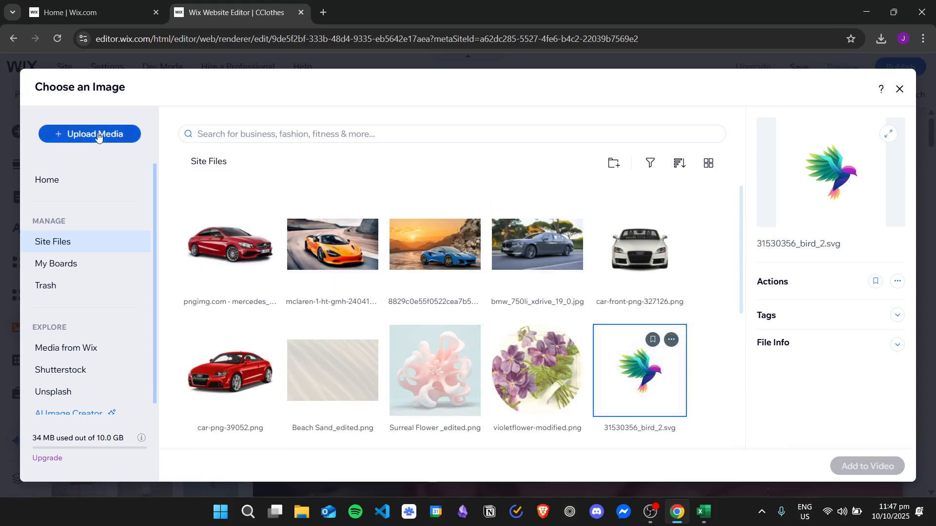
Upload logo.png from the computer's Image folder and add it to the video as the business logo.
{"action": "left_click", "coordinate": [119, 134]}
{"action": "left_click", "coordinate": [513, 309]}
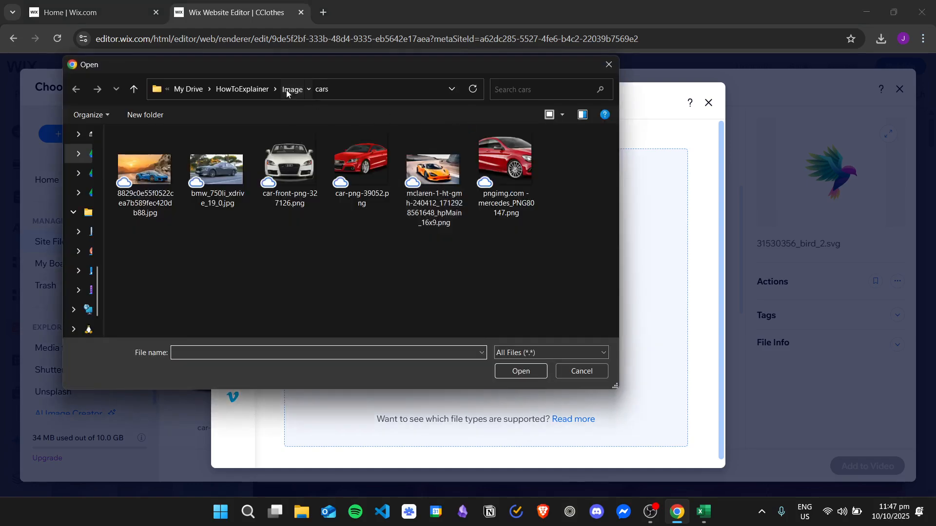
{"action": "left_click", "coordinate": [291, 90]}
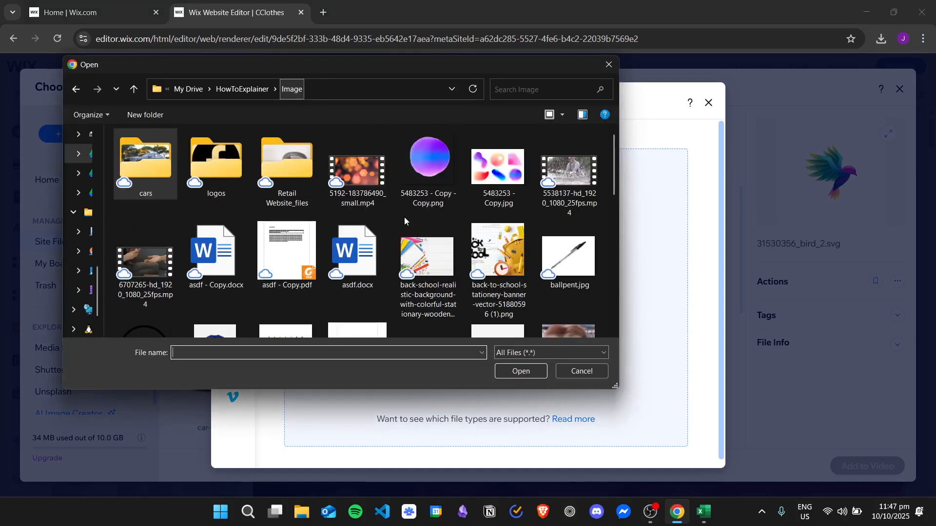
{"action": "scroll", "coordinate": [468, 203], "scroll_direction": "down", "scroll_amount": 10}
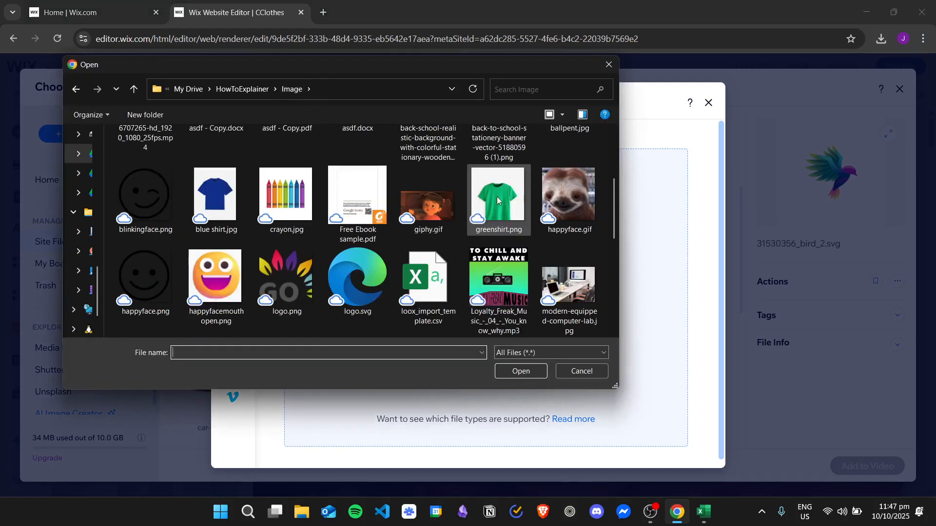
{"action": "scroll", "coordinate": [468, 208], "scroll_direction": "down", "scroll_amount": 2}
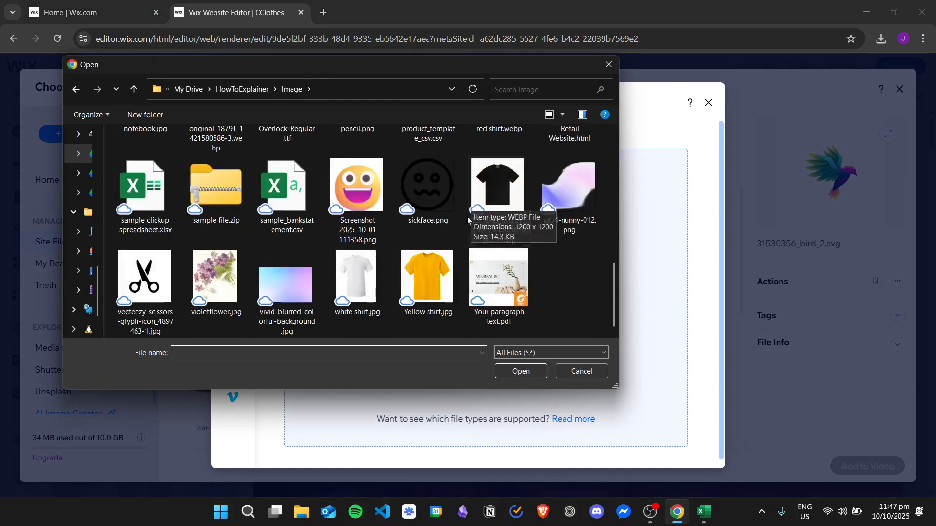
{"action": "left_click_drag", "start_coordinate": [612, 271], "coordinate": [606, 189]}
{"action": "double_click", "coordinate": [256, 285]}
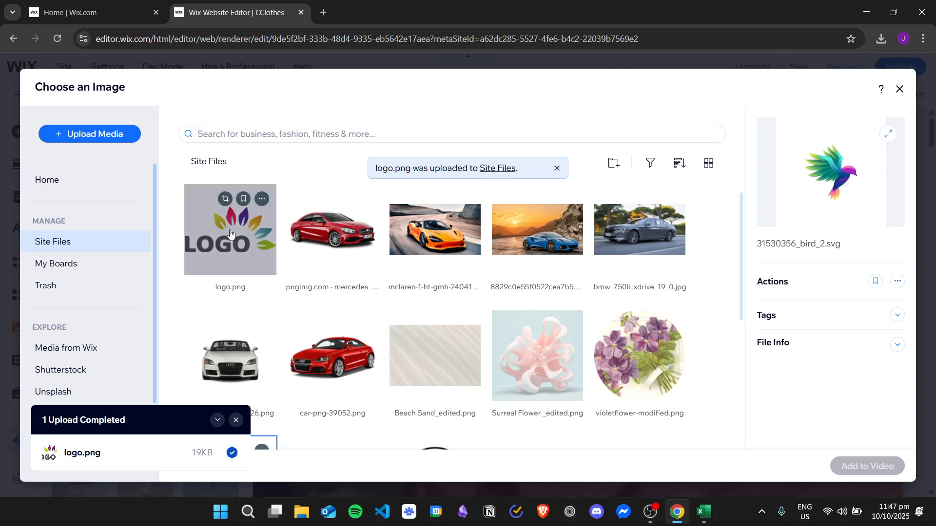
{"action": "left_click", "coordinate": [234, 243]}
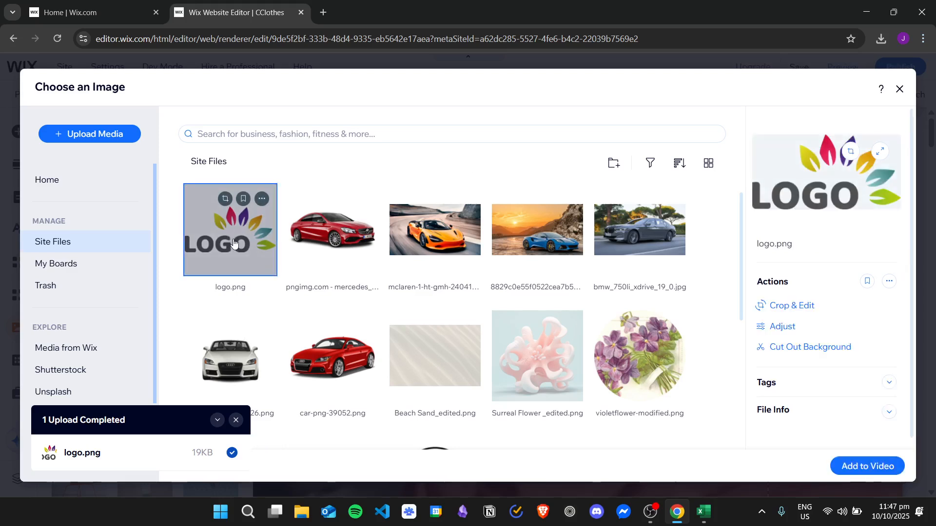
{"action": "left_click", "coordinate": [882, 465]}
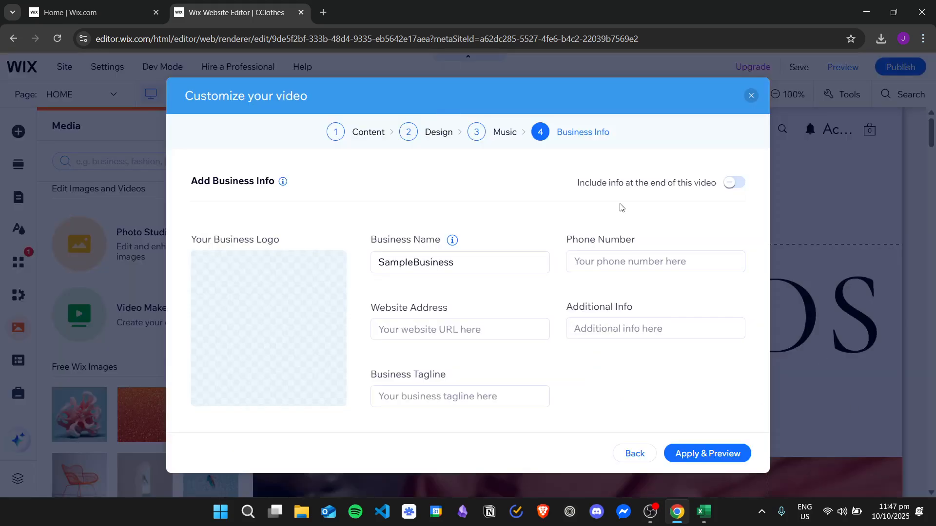
{"action": "left_click", "coordinate": [614, 270]}
{"action": "left_click", "coordinate": [459, 329]}
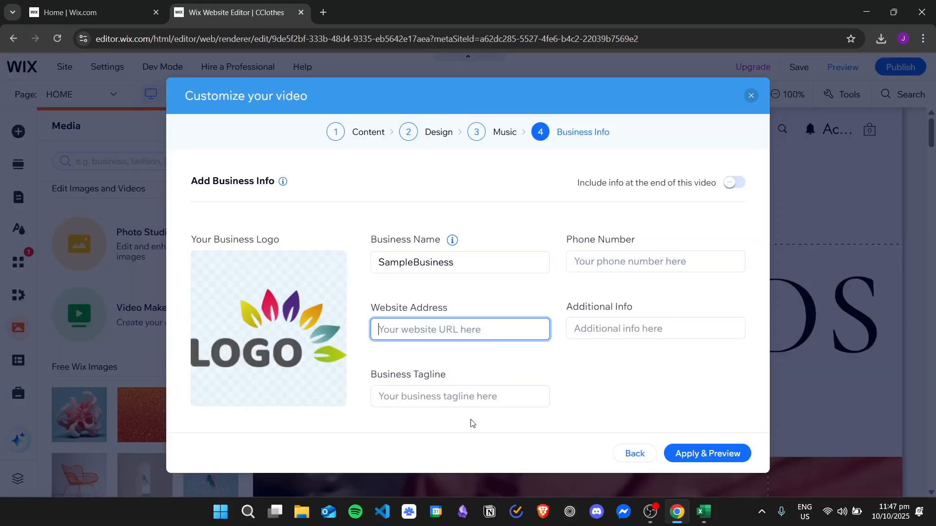
{"action": "left_click", "coordinate": [463, 397]}
{"action": "left_click", "coordinate": [620, 327]}
{"action": "left_click", "coordinate": [629, 258]}
{"action": "left_click", "coordinate": [482, 332]}
{"action": "left_click", "coordinate": [580, 266]}
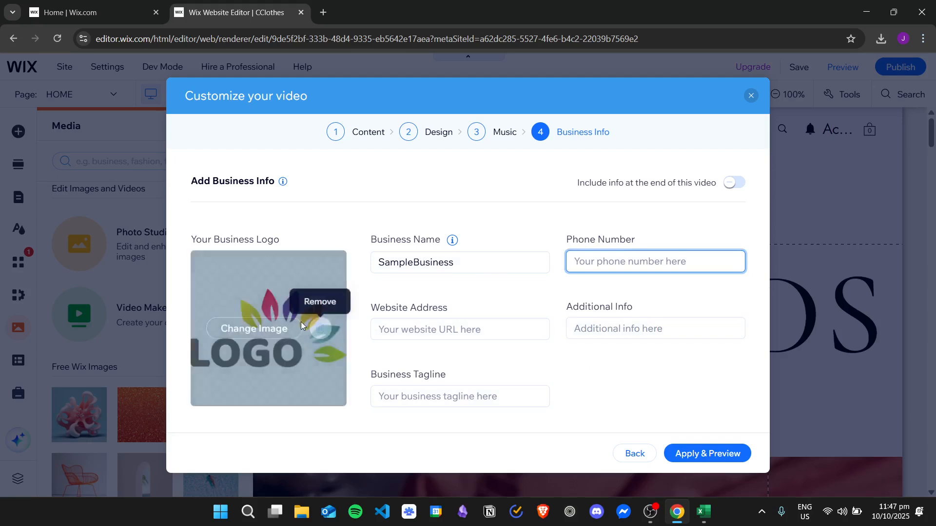
{"action": "left_click", "coordinate": [508, 328]}
{"action": "left_click", "coordinate": [491, 395]}
{"action": "left_click", "coordinate": [652, 328]}
{"action": "left_click", "coordinate": [667, 265]}
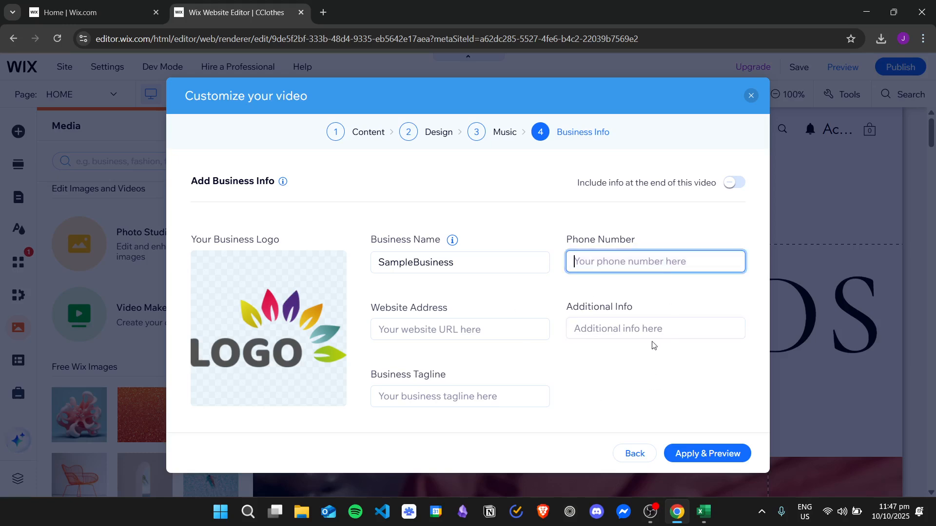
Clear the business name, then apply the video settings and play the finished video's preview.
{"action": "double_click", "coordinate": [499, 262]}
{"action": "key", "text": "BackSpace"}
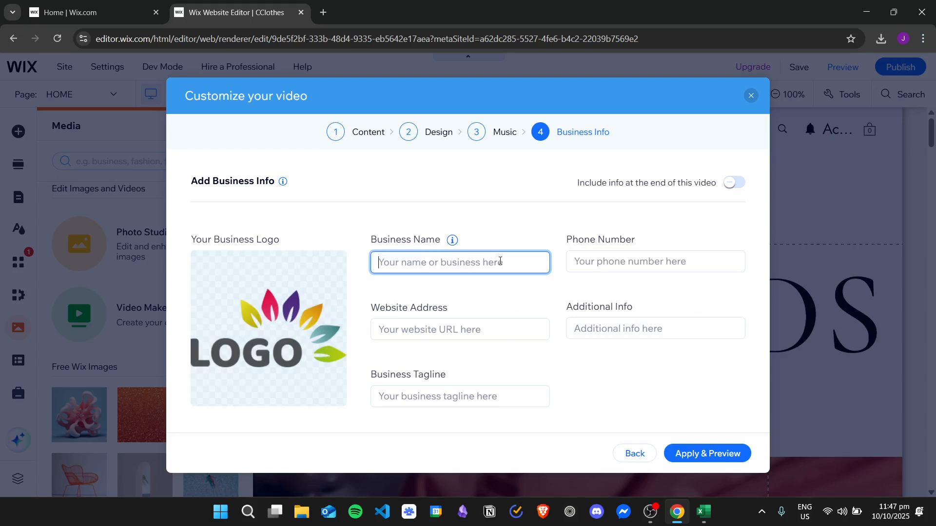
{"action": "left_click", "coordinate": [505, 299]}
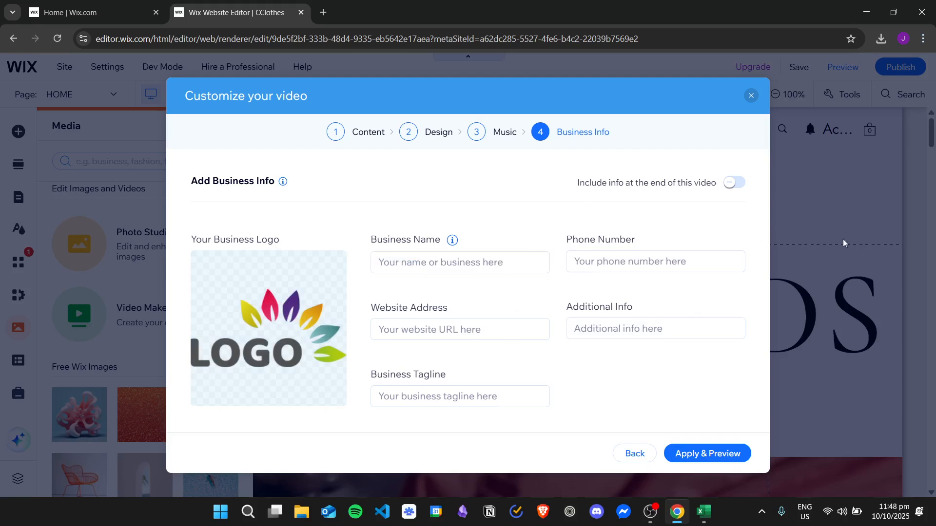
{"action": "left_click", "coordinate": [713, 456]}
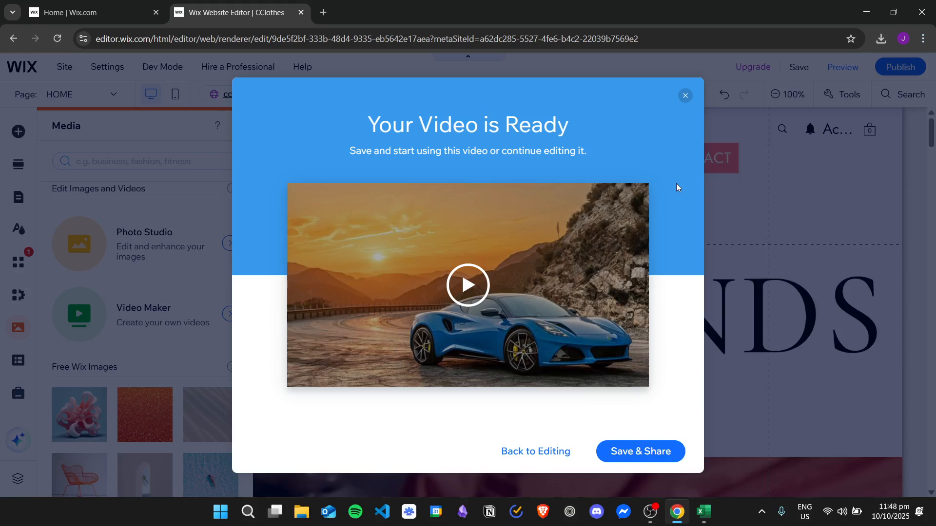
{"action": "left_click", "coordinate": [468, 285]}
Save the finished video and add it to the site's home page, closing the share dialog and media library.
{"action": "left_click", "coordinate": [639, 452]}
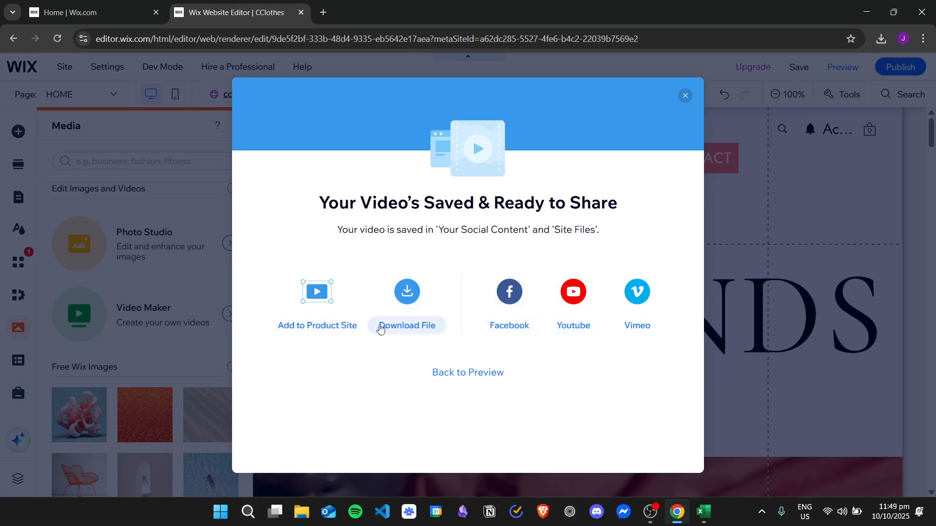
{"action": "left_click", "coordinate": [332, 328]}
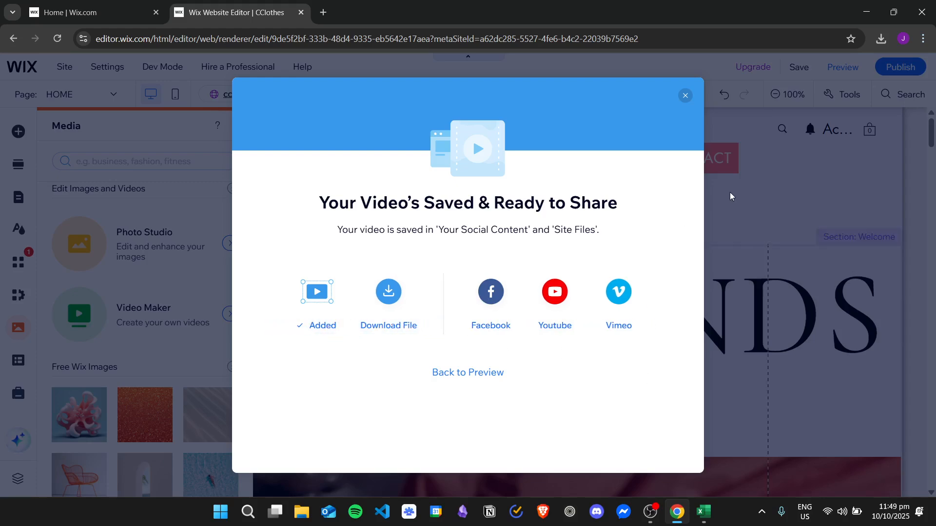
{"action": "left_click", "coordinate": [685, 95]}
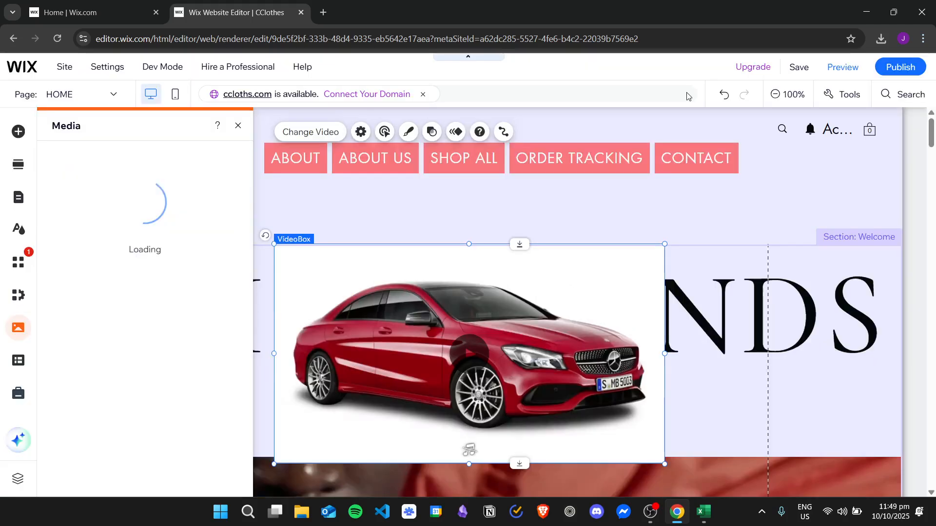
{"action": "scroll", "coordinate": [475, 300], "scroll_direction": "down", "scroll_amount": 1}
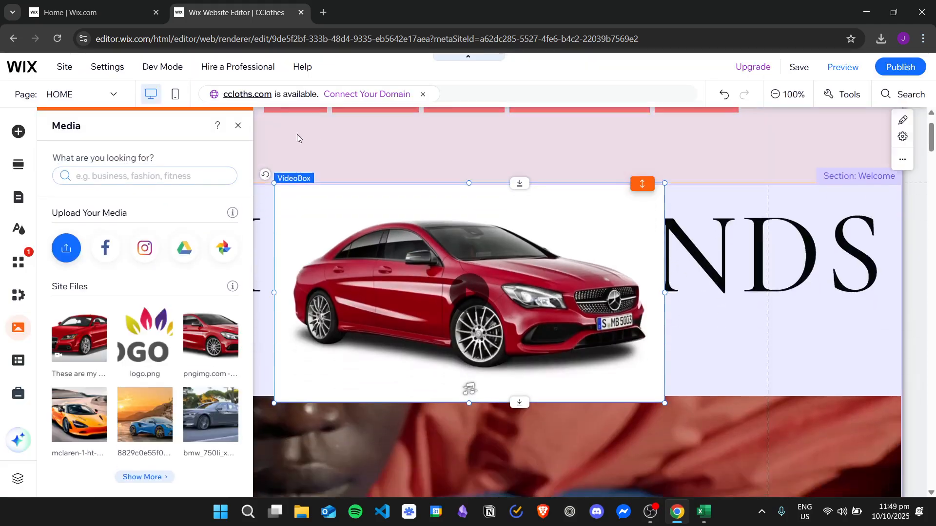
{"action": "left_click", "coordinate": [235, 128]}
Insert a blank section above the Welcome section and move the car video box into it, roughly centered.
{"action": "left_click_drag", "start_coordinate": [539, 268], "coordinate": [552, 341]}
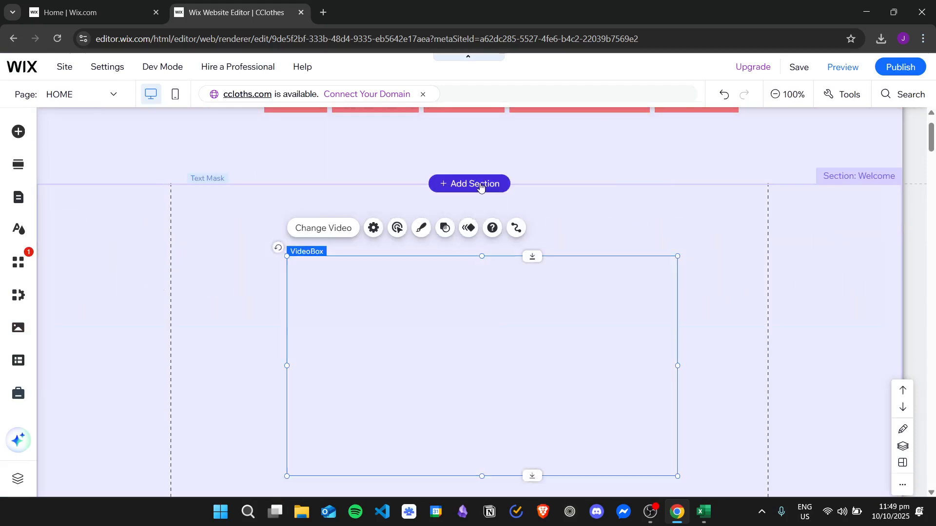
{"action": "left_click", "coordinate": [469, 184]}
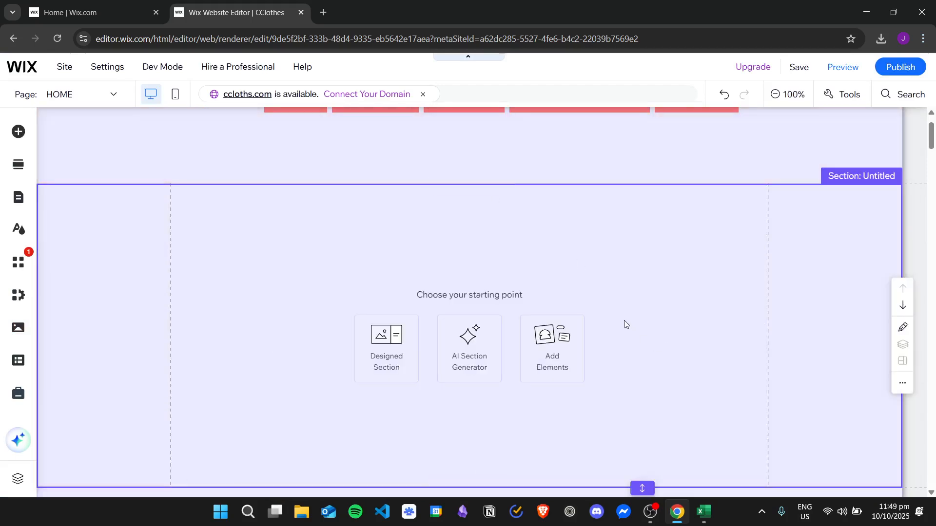
{"action": "scroll", "coordinate": [624, 322], "scroll_direction": "down", "scroll_amount": 3}
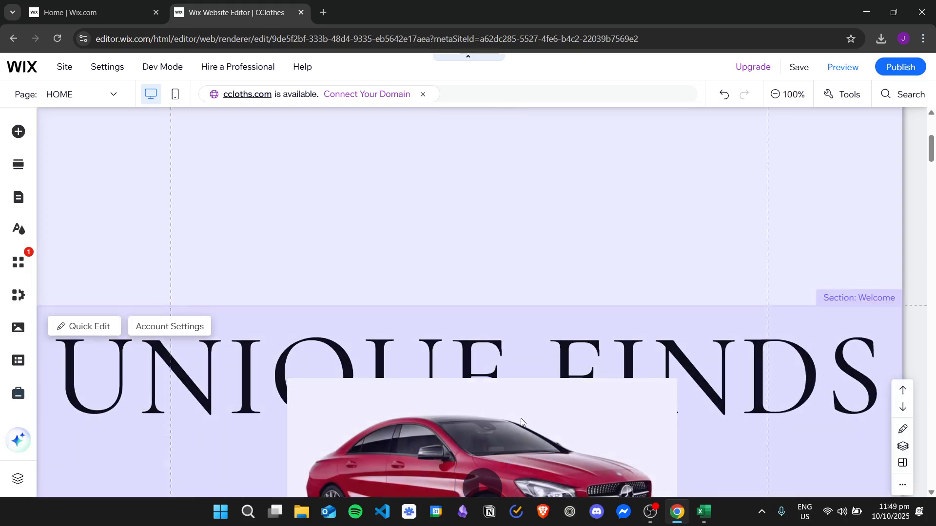
{"action": "left_click_drag", "start_coordinate": [479, 417], "coordinate": [480, 146]}
{"action": "scroll", "coordinate": [527, 297], "scroll_direction": "up", "scroll_amount": 5}
{"action": "left_click_drag", "start_coordinate": [509, 372], "coordinate": [502, 314]}
{"action": "scroll", "coordinate": [717, 317], "scroll_direction": "down", "scroll_amount": 3}
{"action": "scroll", "coordinate": [702, 280], "scroll_direction": "up", "scroll_amount": 1}
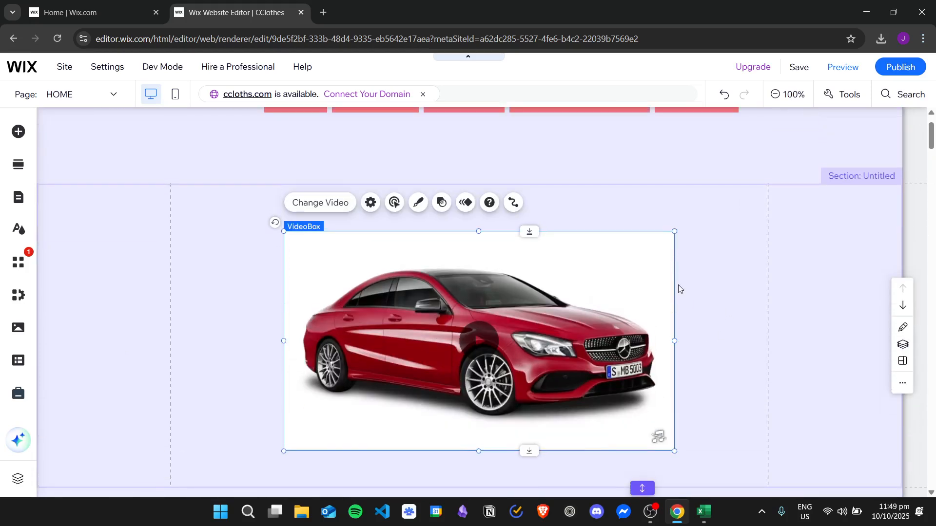
Preview the site and test the car video's sound and pause controls on the home page.
{"action": "left_click", "coordinate": [842, 67]}
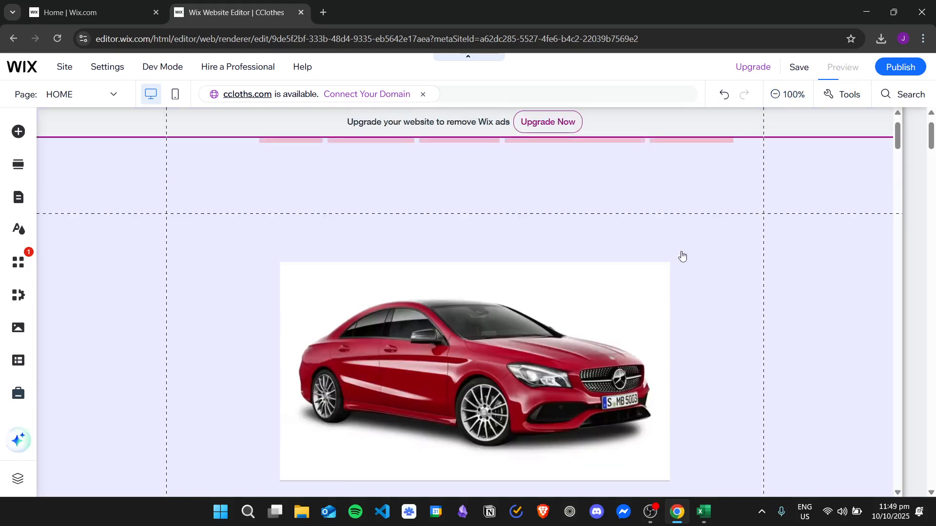
{"action": "scroll", "coordinate": [692, 232], "scroll_direction": "down", "scroll_amount": 1}
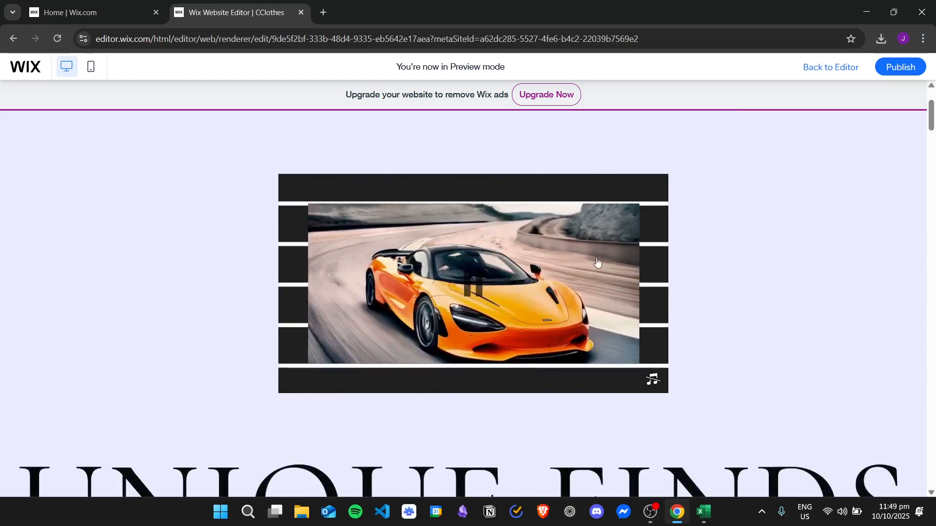
{"action": "left_click", "coordinate": [651, 381]}
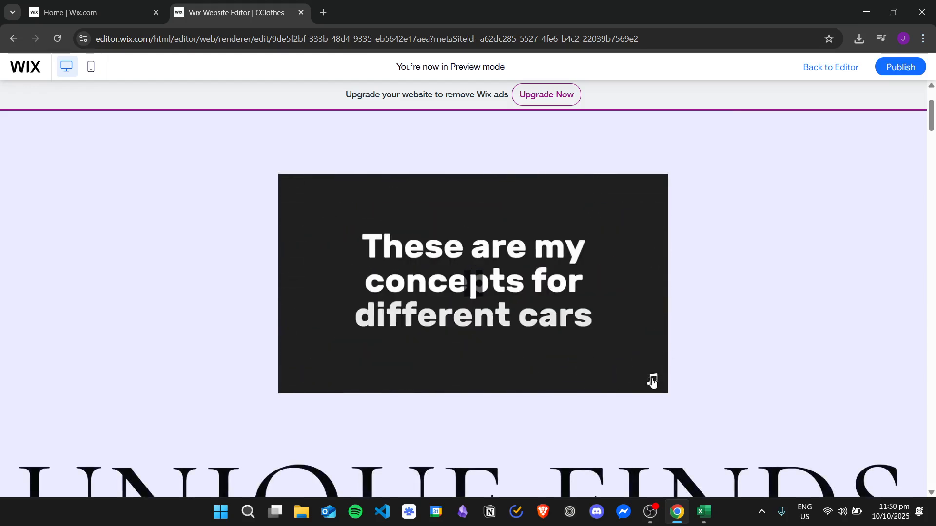
{"action": "left_click", "coordinate": [653, 380]}
{"action": "left_click", "coordinate": [477, 287]}
{"action": "scroll", "coordinate": [747, 277], "scroll_direction": "up", "scroll_amount": 3}
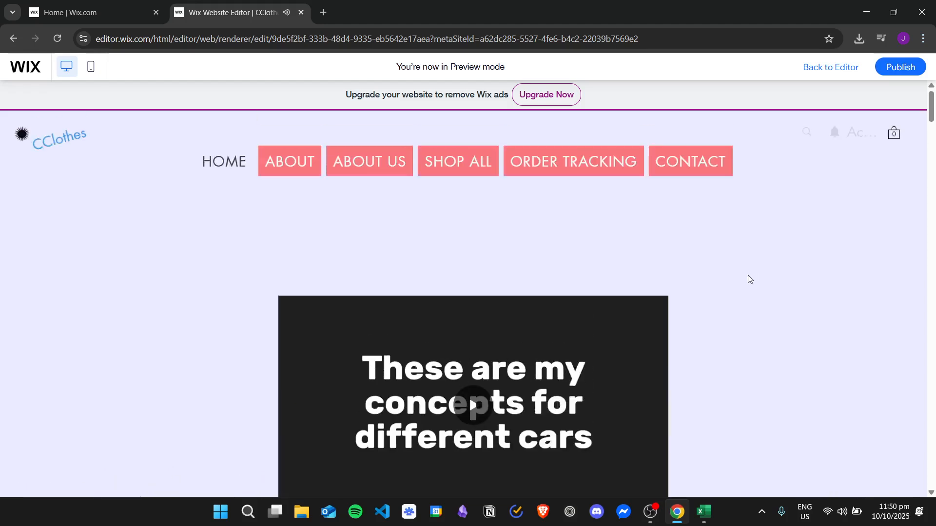